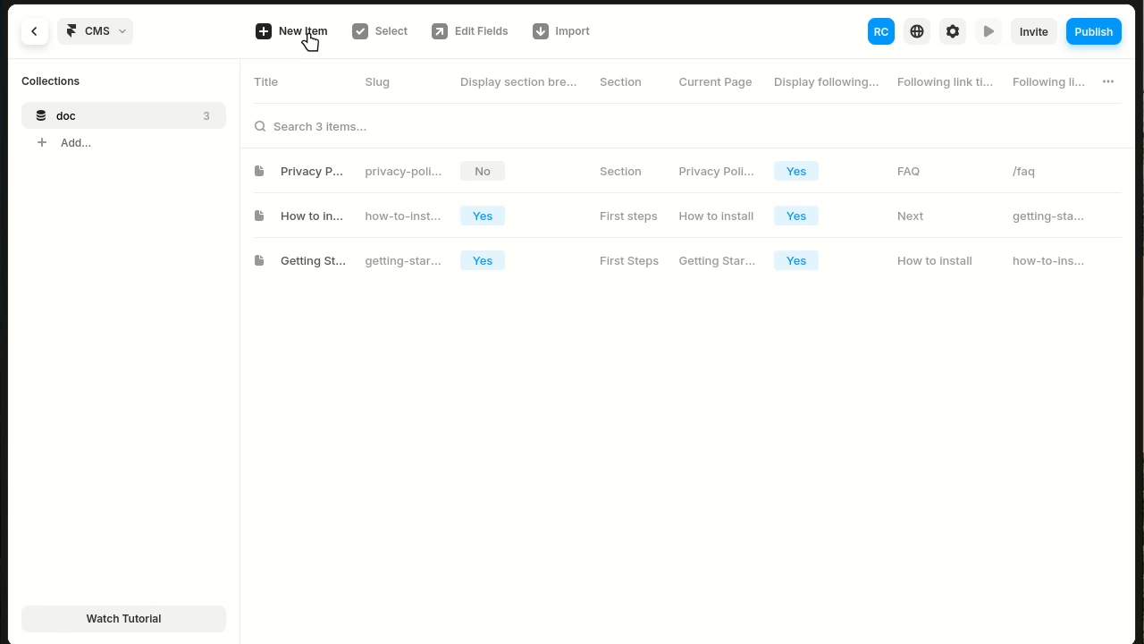
# Title the new item in the doc collection "Debugging"
pyautogui.click(614, 124)
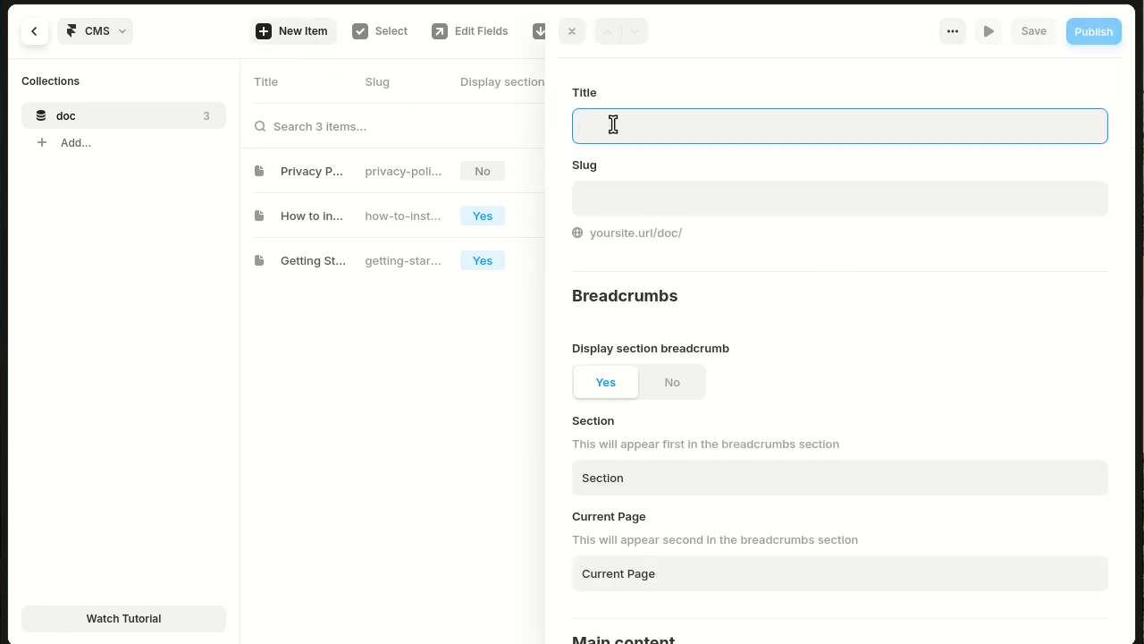
pyautogui.write('Debugging')
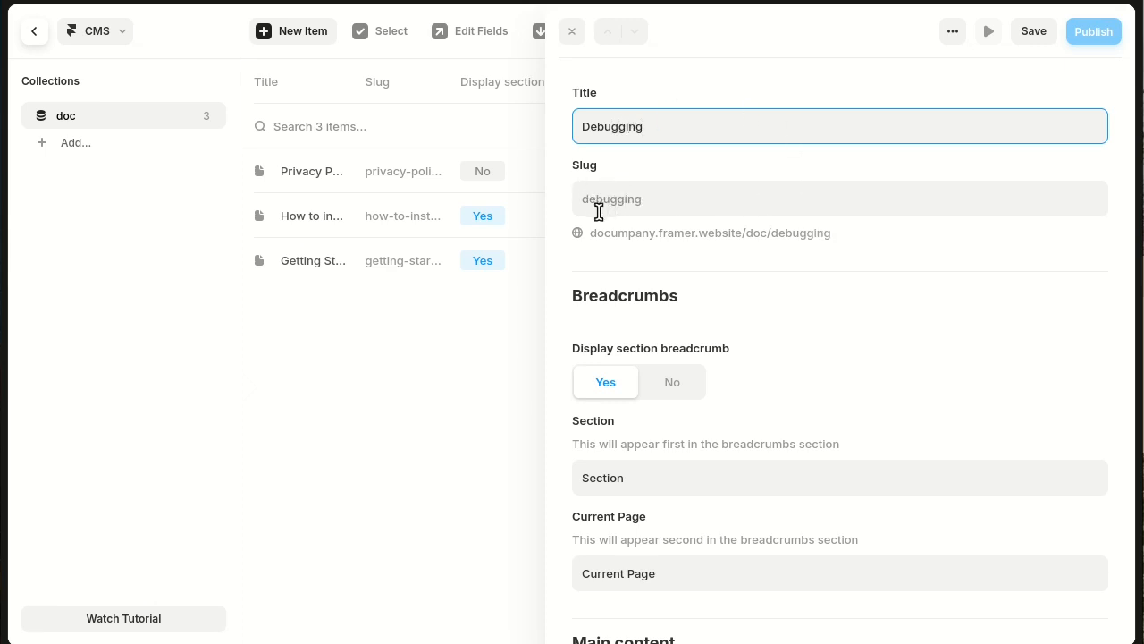
pyautogui.moveTo(740, 233); pyautogui.dragTo(850, 248)
pyautogui.click(823, 239)
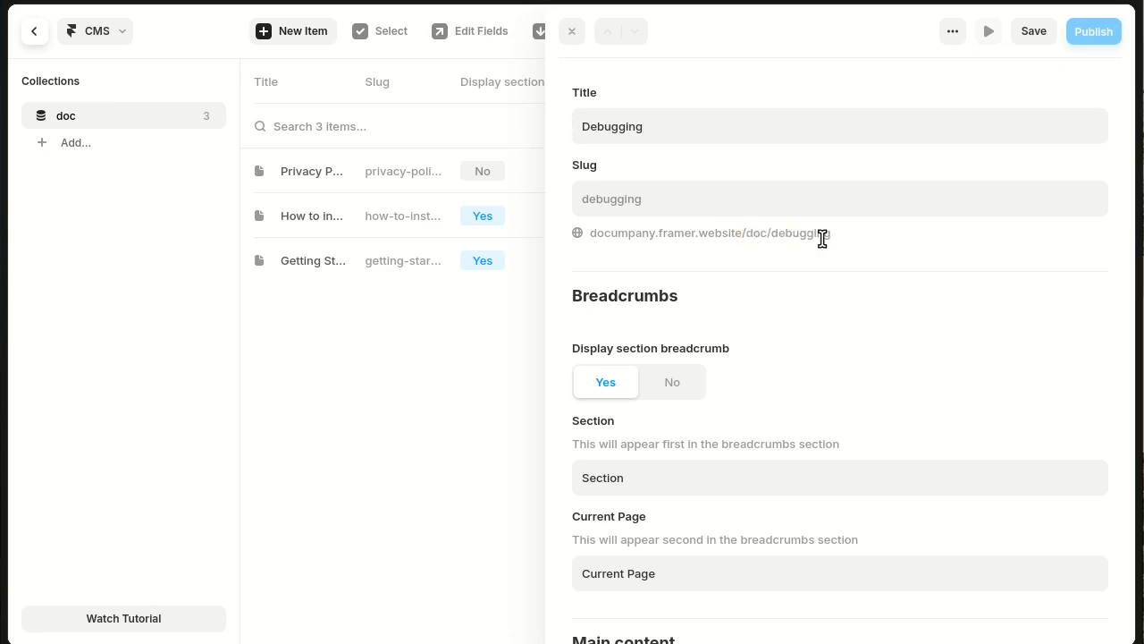
# Set the item's breadcrumb section to "Advanced" and its current page to "Debugging"
pyautogui.scroll(-1, 823, 239)
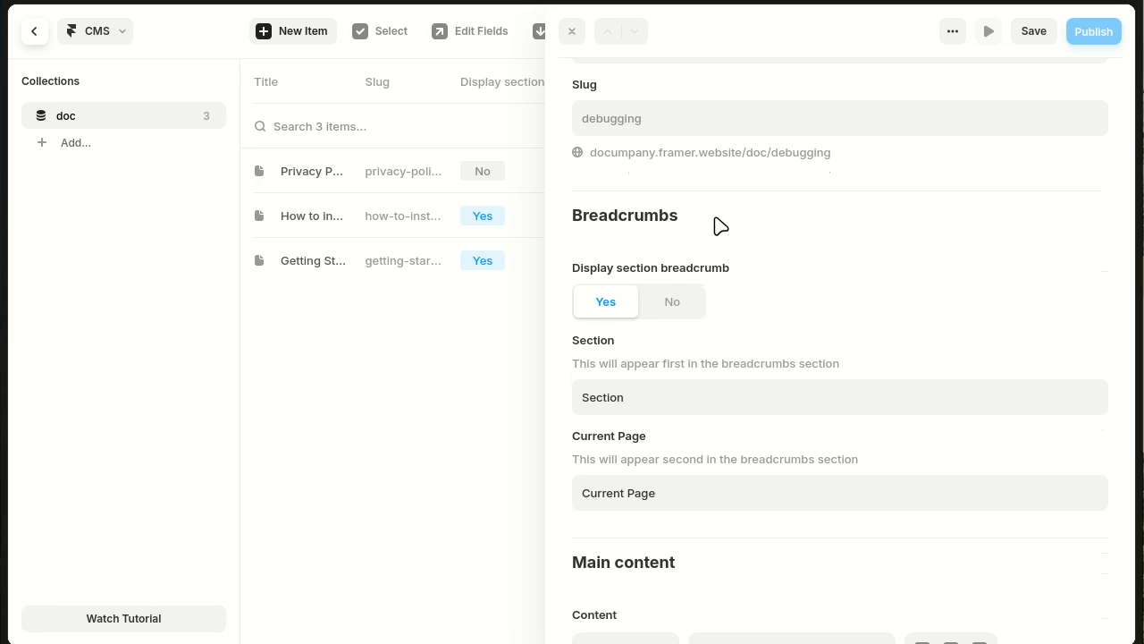
pyautogui.scroll(-1, 720, 225)
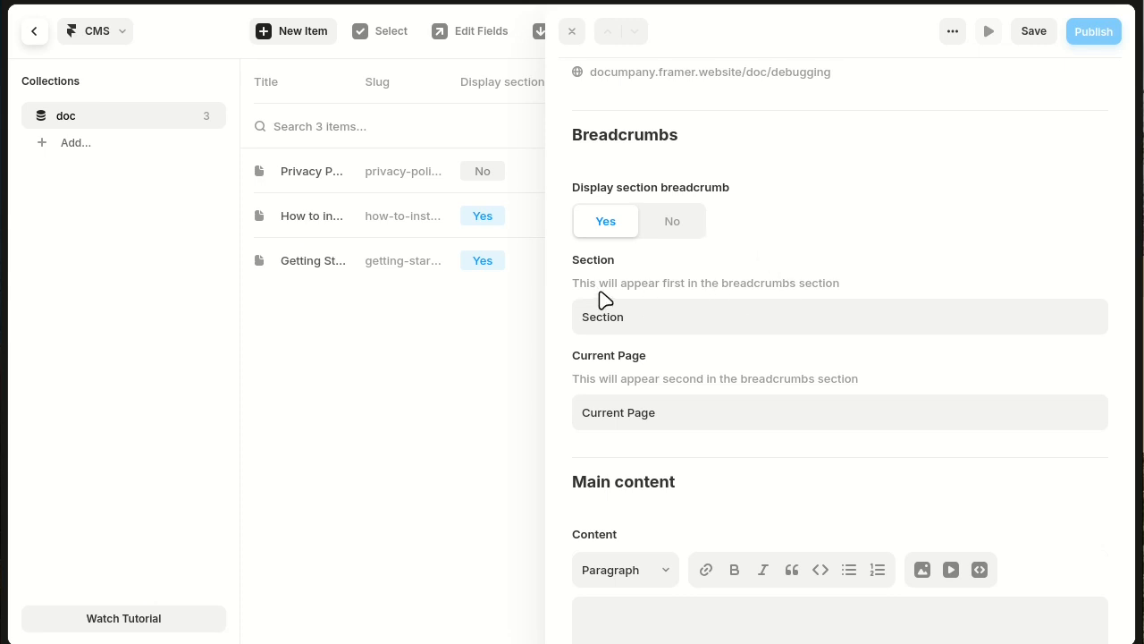
pyautogui.click(672, 321)
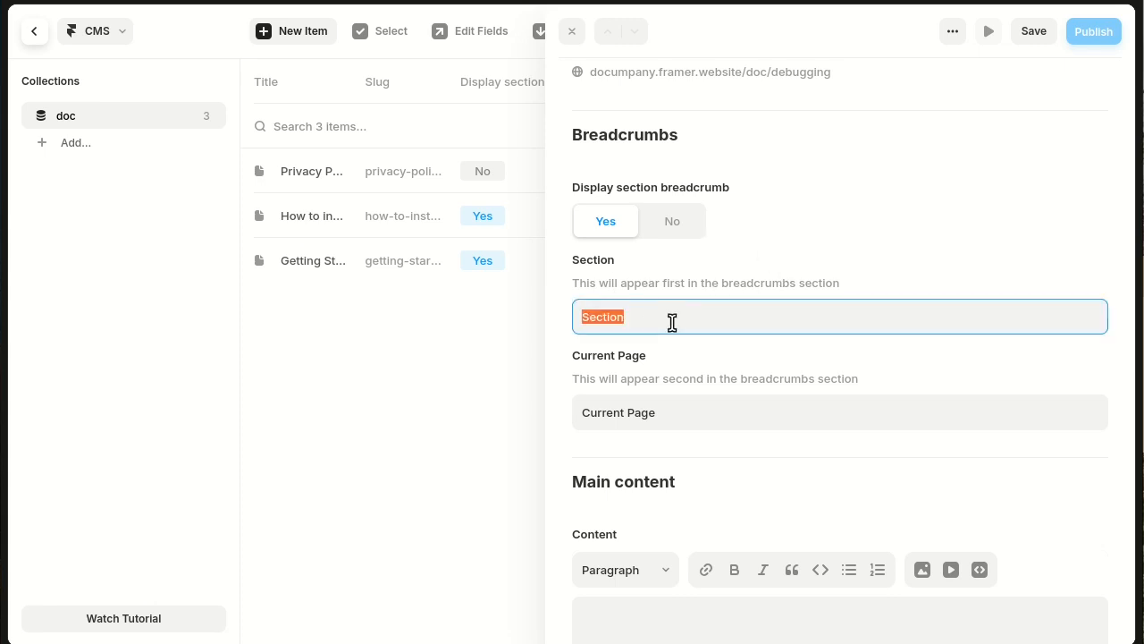
pyautogui.write('Advanced')
pyautogui.click(691, 419)
pyautogui.press('BackSpace')
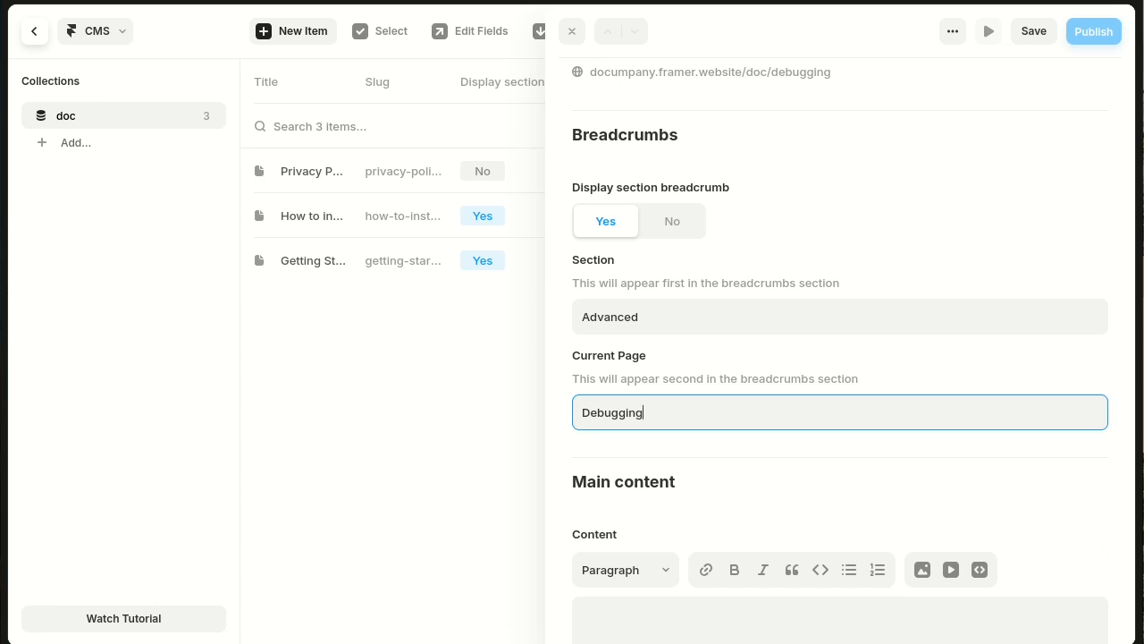
# Write "Using the console" as a Heading 1 in the item's main content
pyautogui.scroll(-3, 798, 376)
pyautogui.scroll(-3, 798, 376)
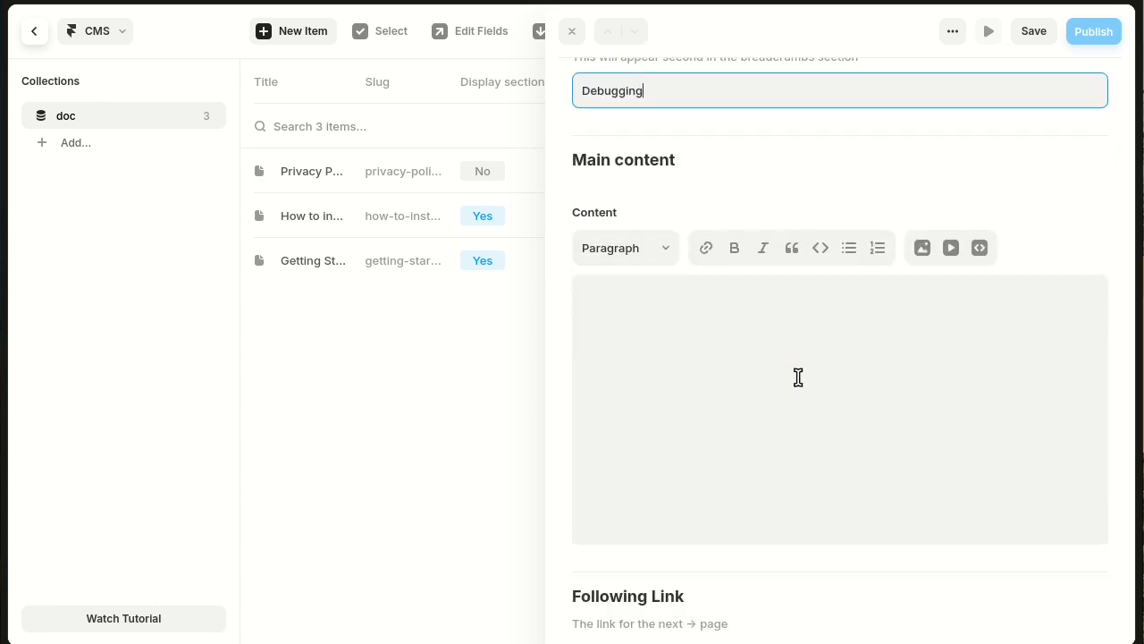
pyautogui.click(779, 385)
pyautogui.write('# Using con')
pyautogui.press('BackSpace')
pyautogui.press('BackSpace')
pyautogui.press('BackSpace')
pyautogui.write('the console')
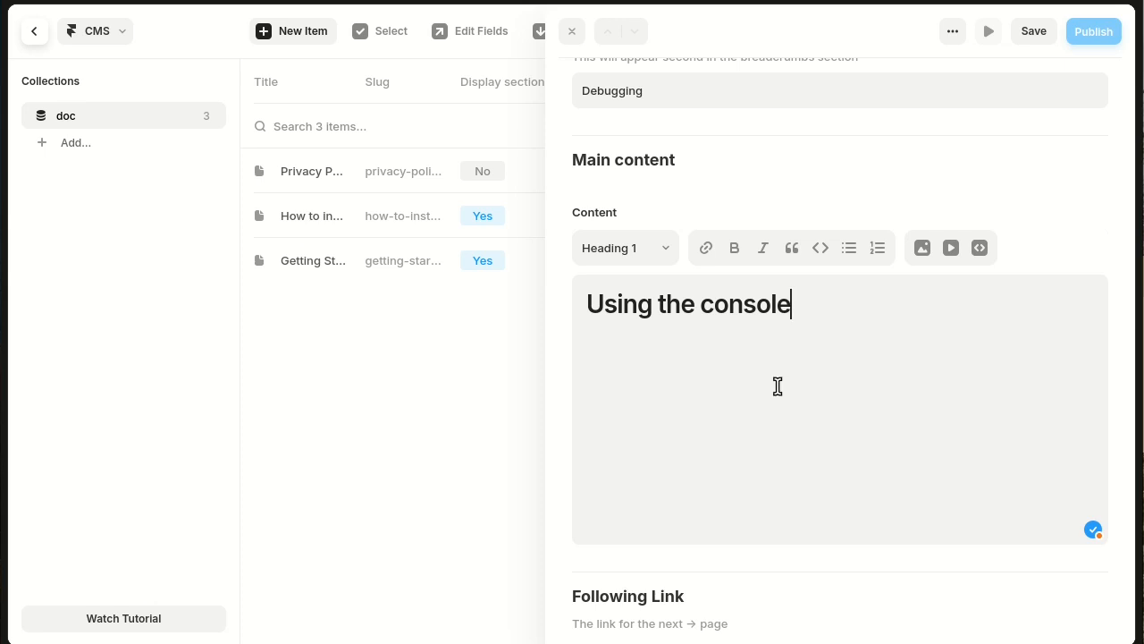
# Copy all the prepared text from the text editor and paste it below the "Using the console" heading in the CMS item
pyautogui.hotkey('alt', 'Tab')
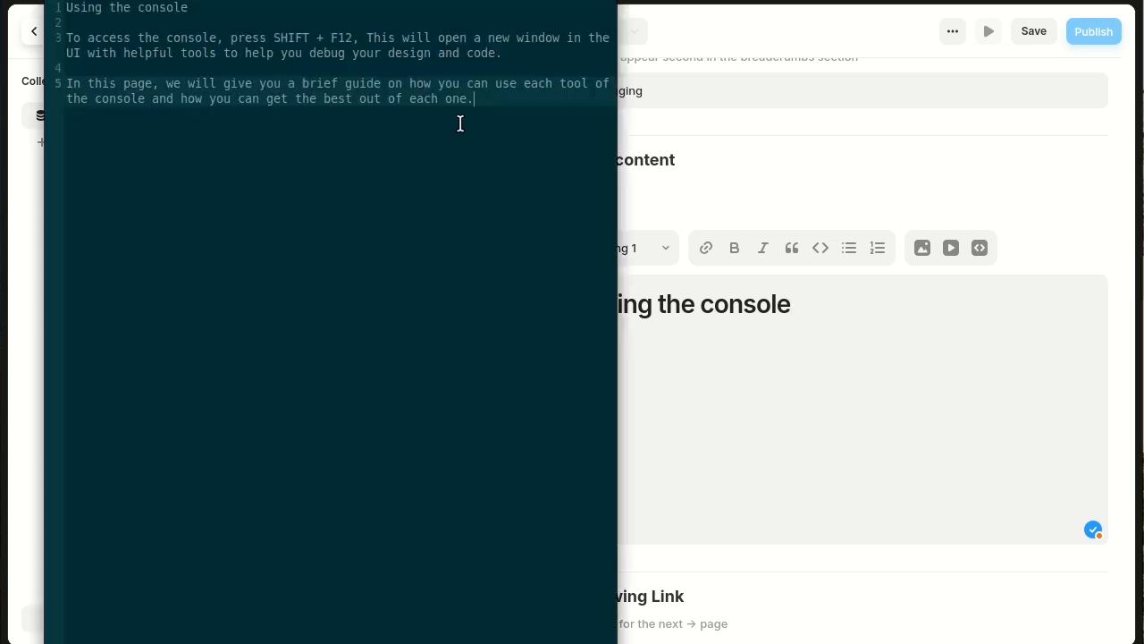
pyautogui.hotkey('ctrl', 'a')
pyautogui.hotkey('ctrl', 'c')
pyautogui.click(822, 322)
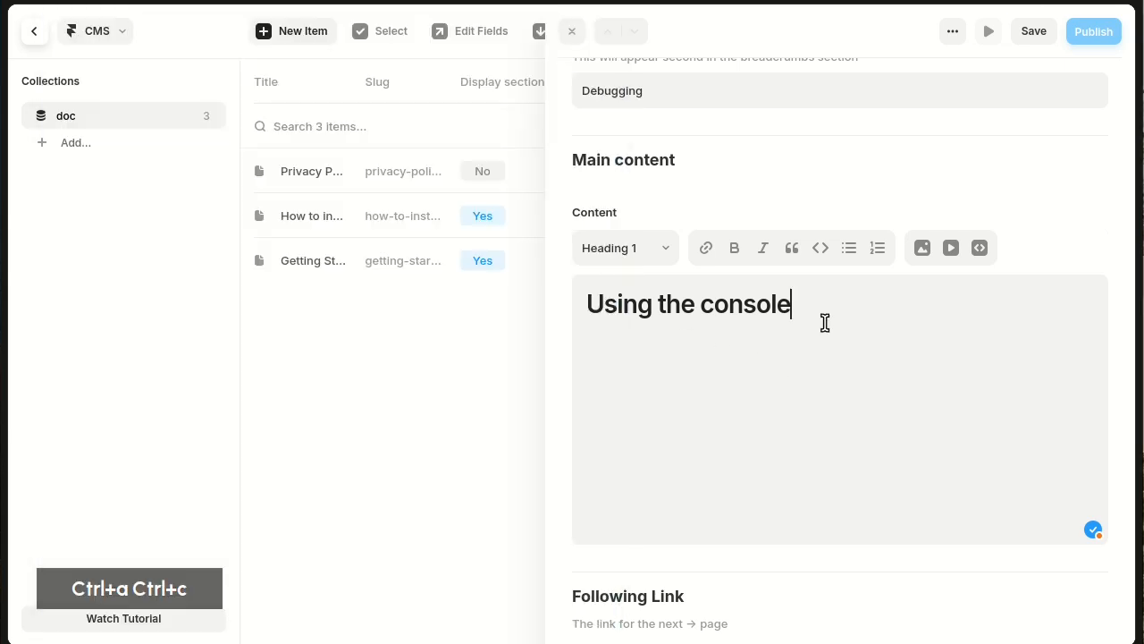
pyautogui.press('Return')
pyautogui.hotkey('ctrl', 'v')
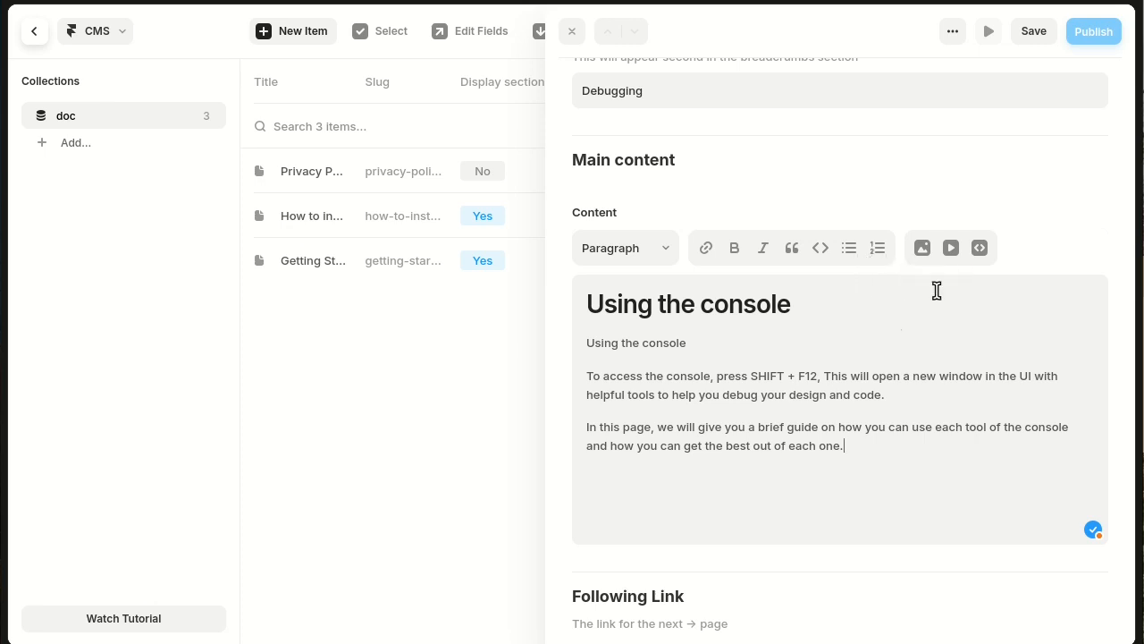
# Format "SHIFT + F12" in the pasted content as inline code
pyautogui.moveTo(750, 375); pyautogui.dragTo(819, 370)
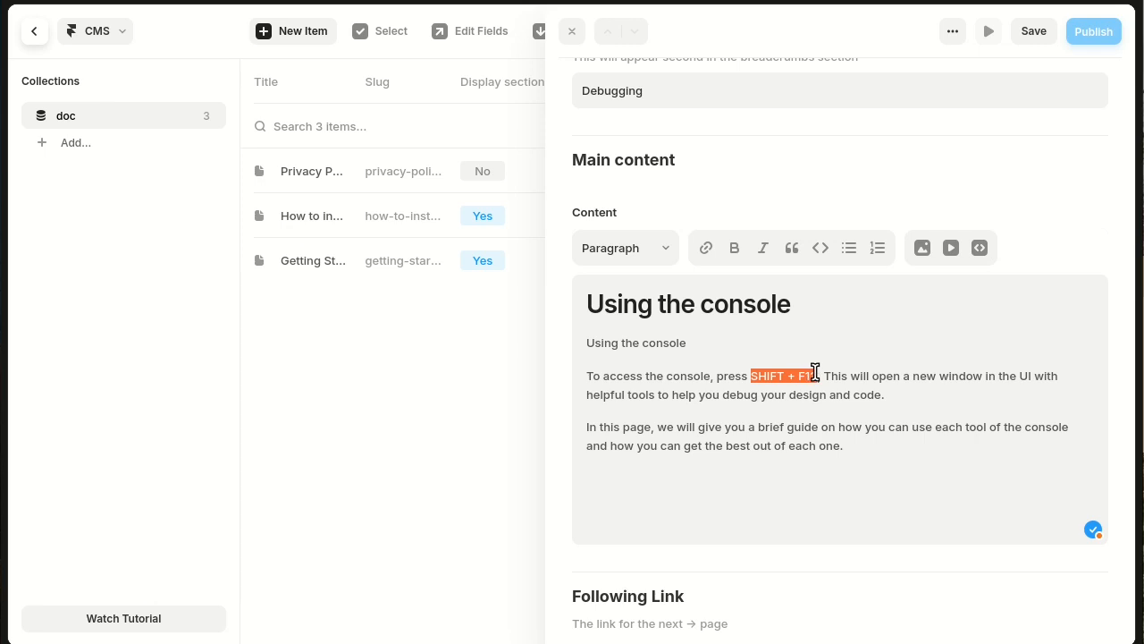
pyautogui.click(819, 248)
pyautogui.click(866, 429)
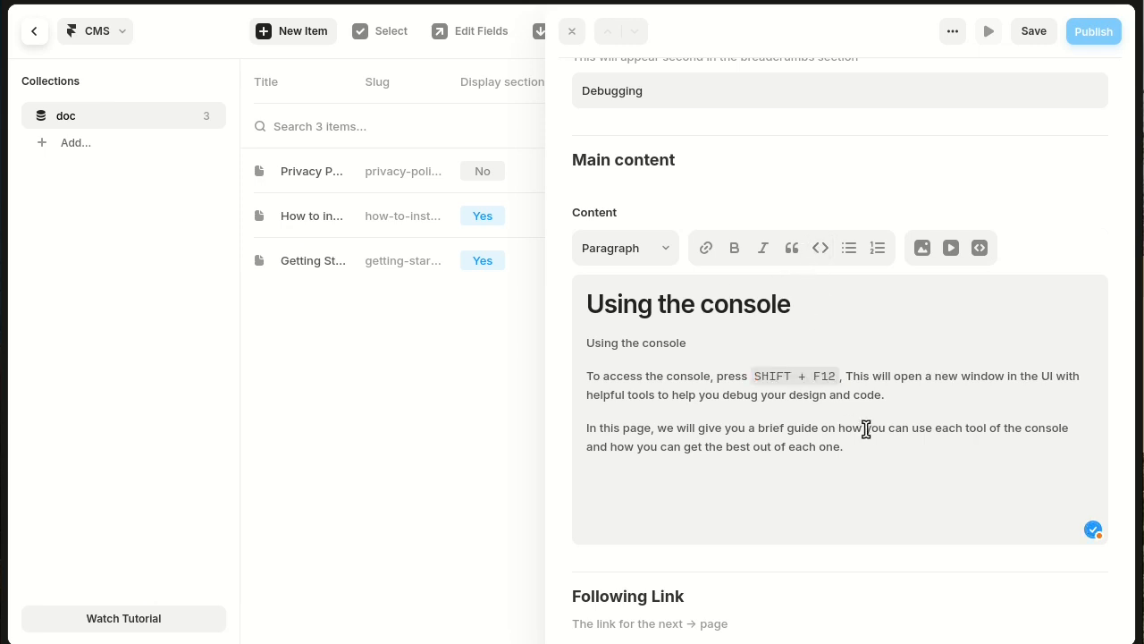
# Set the following link's title to "Dev tools"
pyautogui.scroll(-3, 866, 429)
pyautogui.scroll(-2, 867, 429)
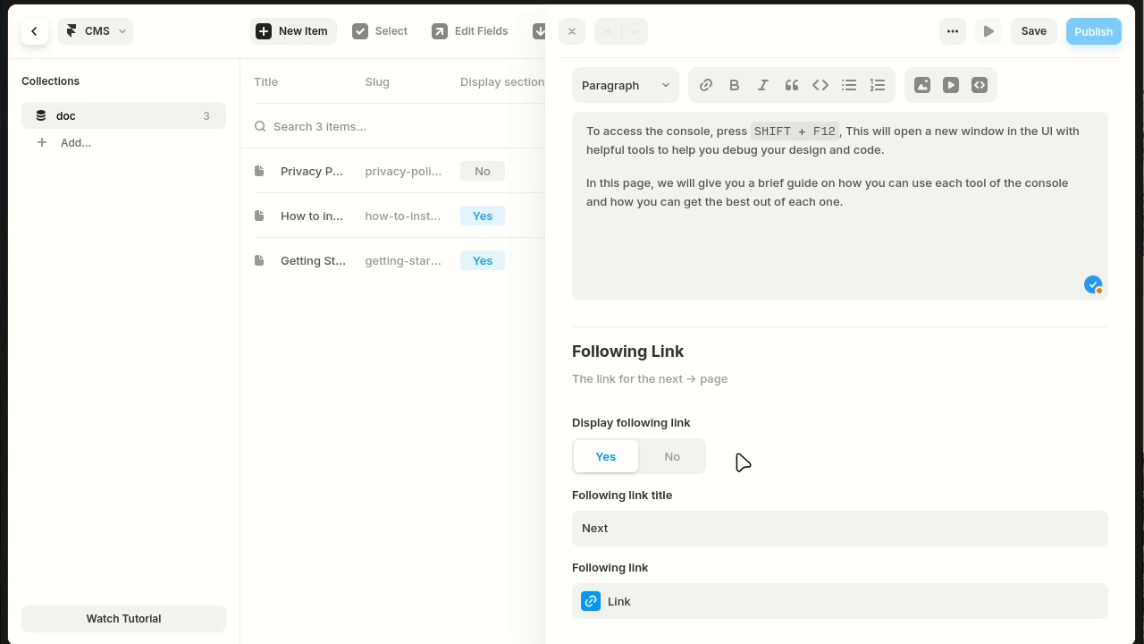
pyautogui.click(678, 543)
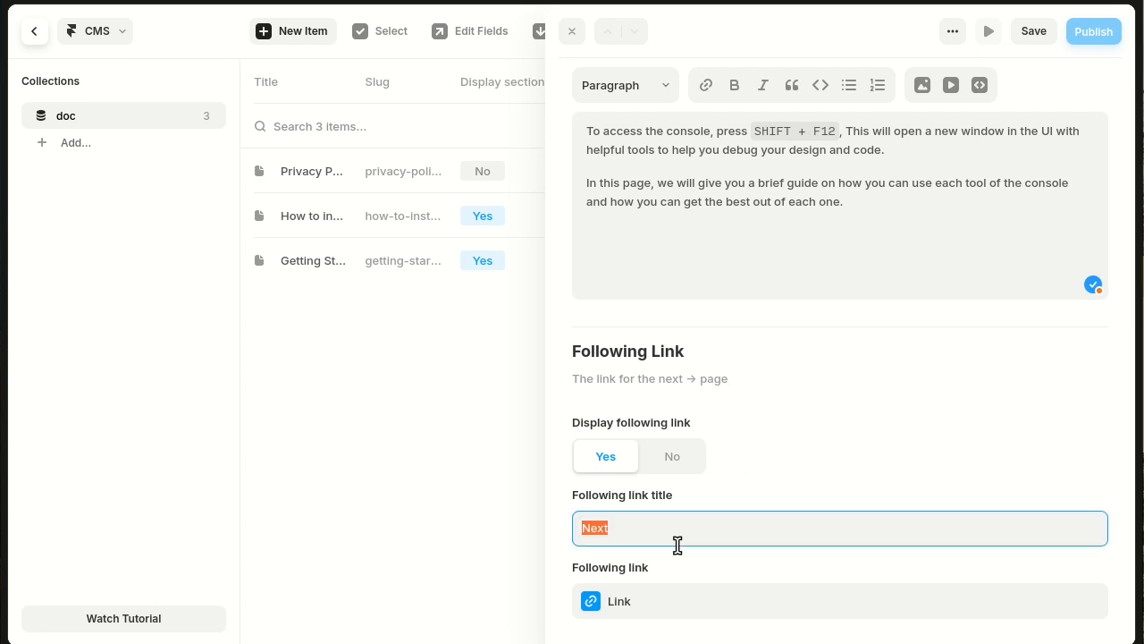
pyautogui.press('BackSpace')
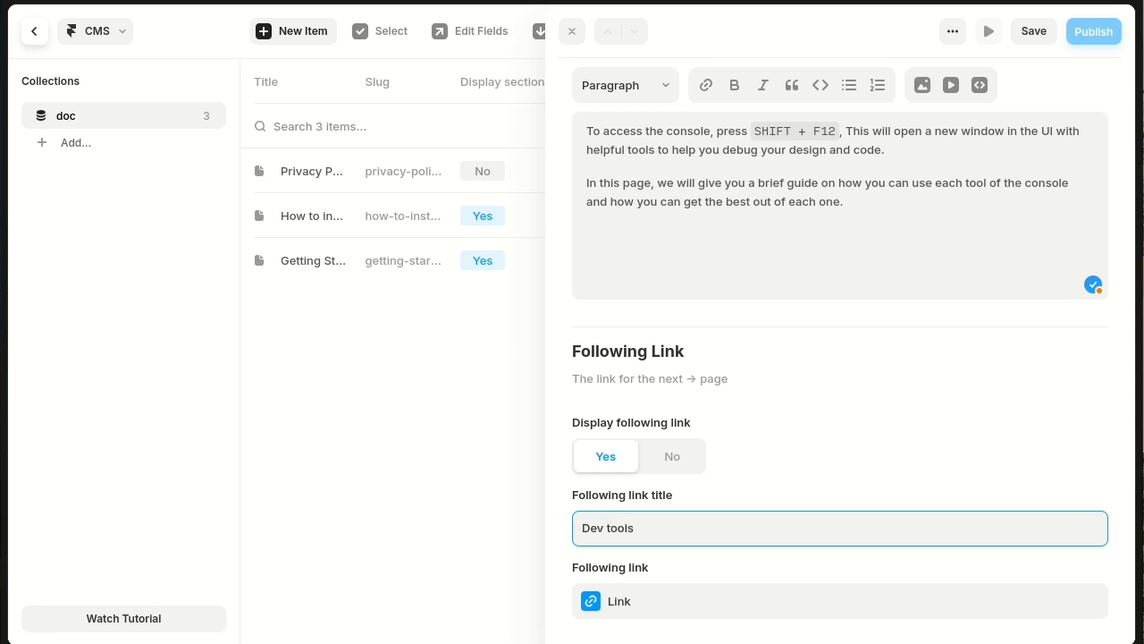
# Point the following link to /doc/how-to-install and save the item
pyautogui.click(680, 615)
pyautogui.click(474, 605)
pyautogui.scroll(-2, 517, 528)
pyautogui.scroll(-1, 517, 527)
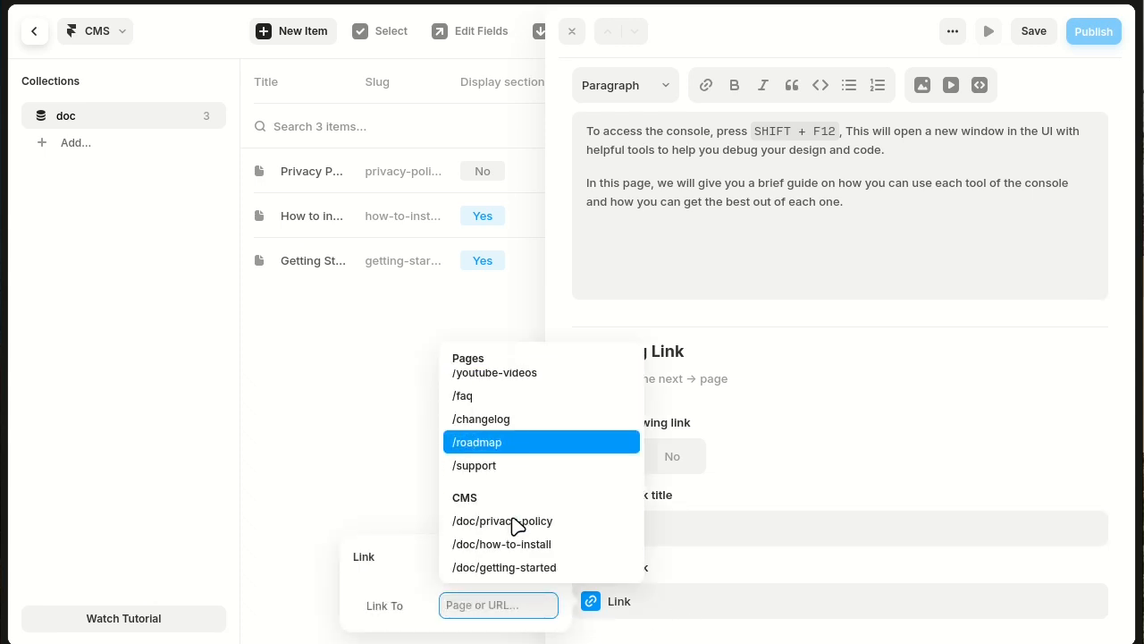
pyautogui.click(559, 547)
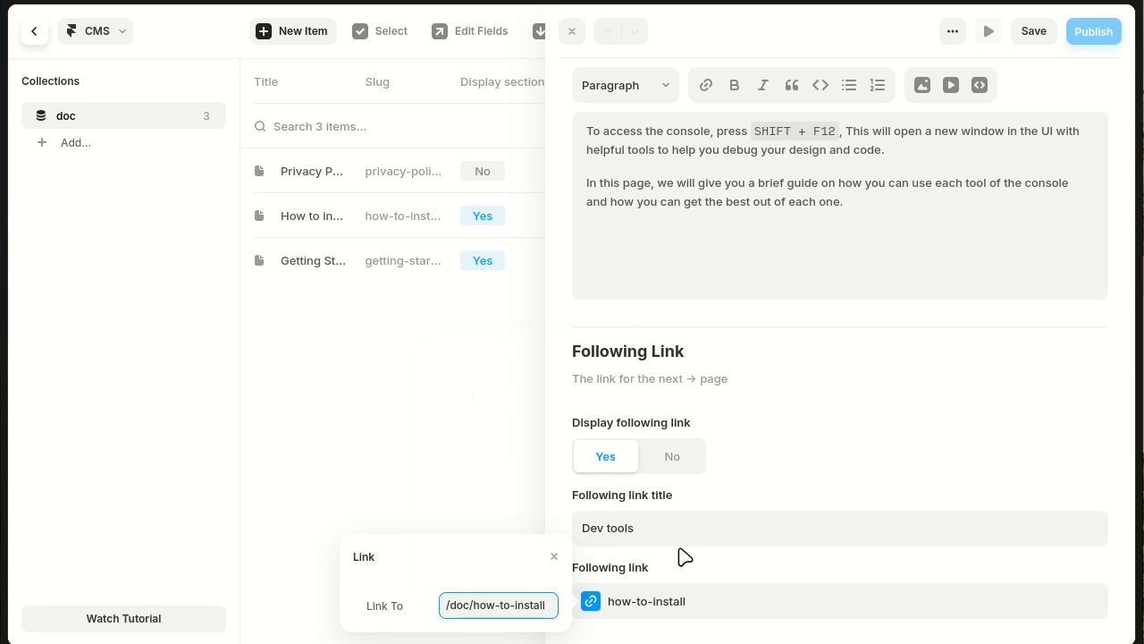
pyautogui.click(798, 558)
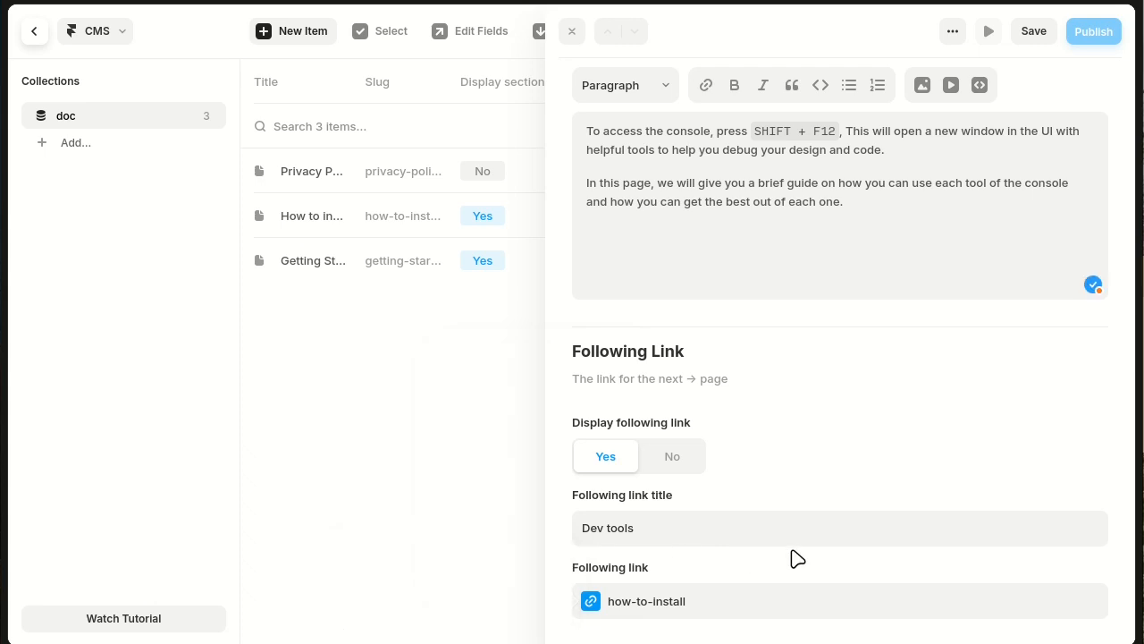
pyautogui.scroll(8, 819, 518)
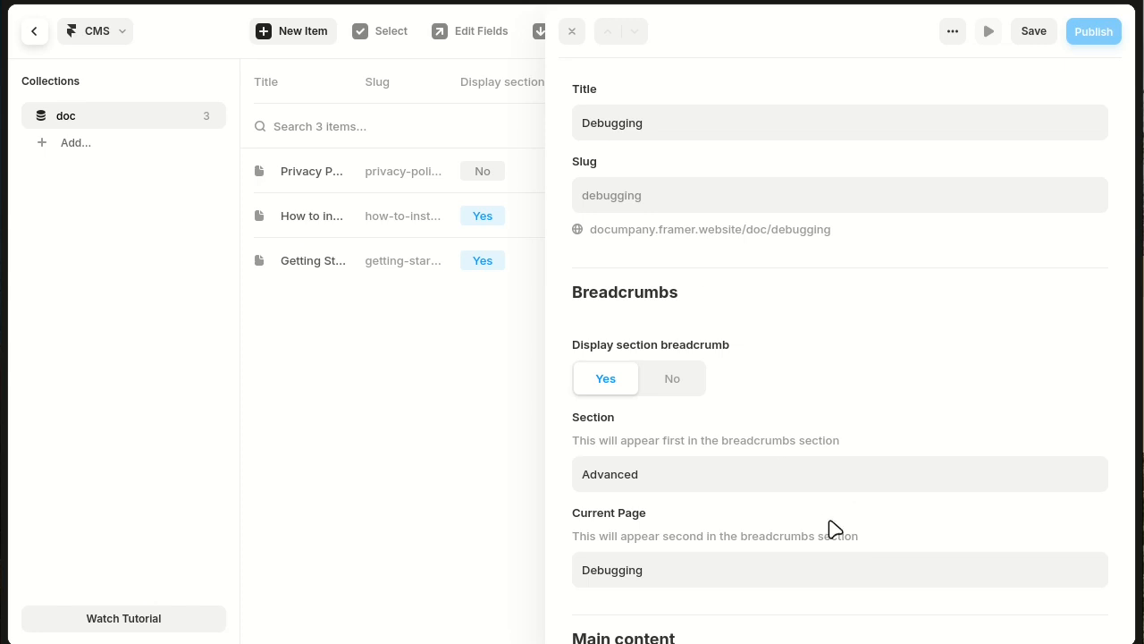
pyautogui.click(1033, 31)
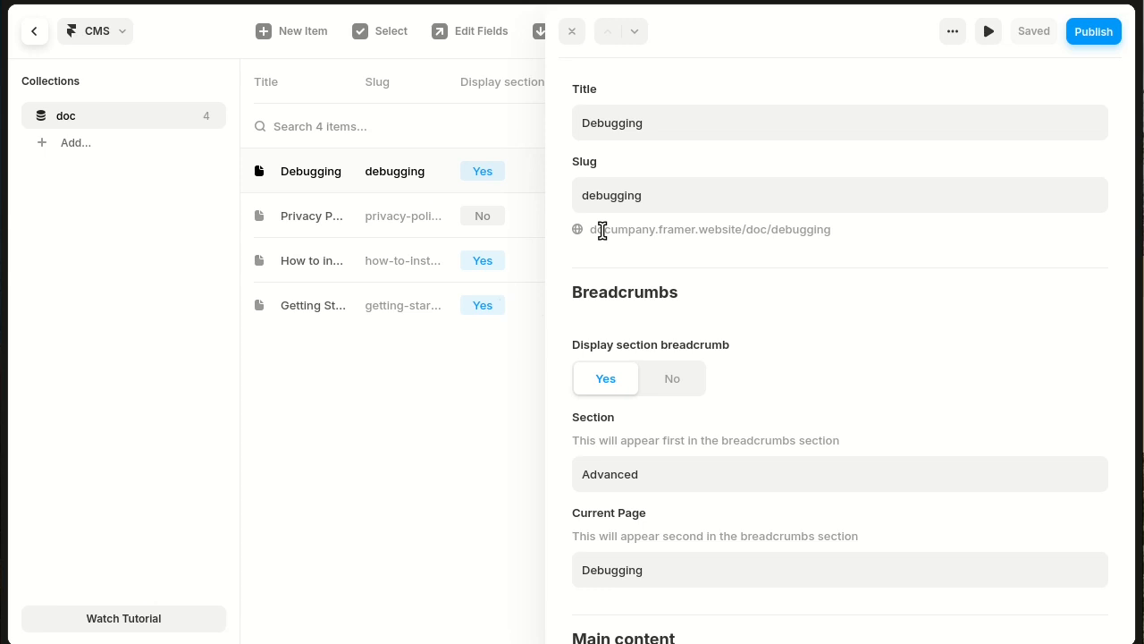
# Return to the site canvas, open the doc collection page under /doc, and examine how the Debugging page is laid out
pyautogui.click(36, 33)
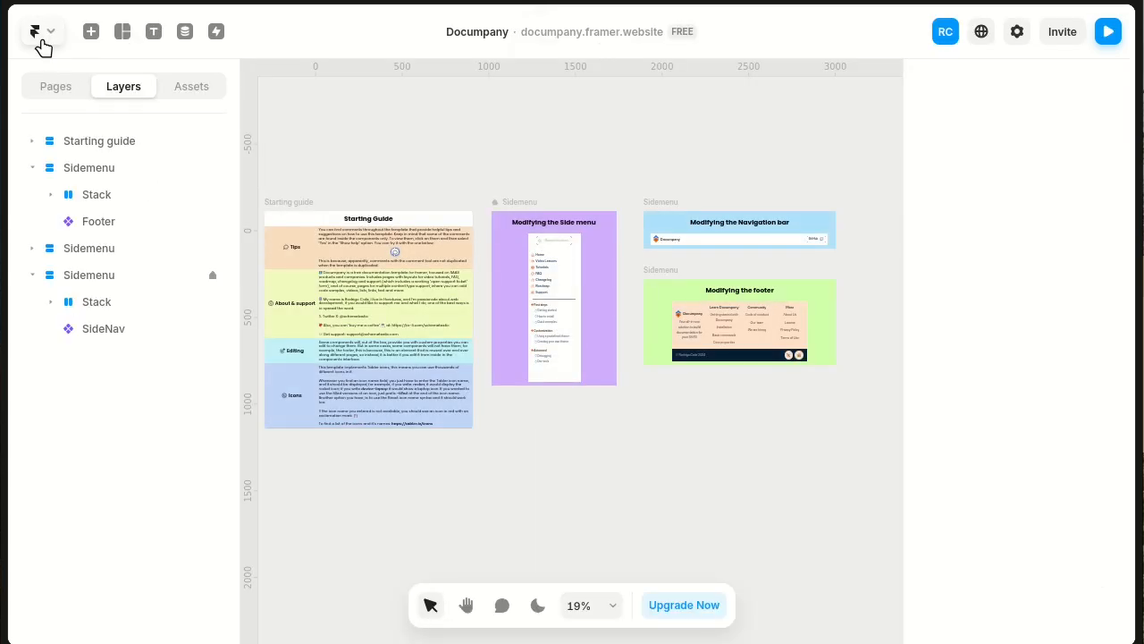
pyautogui.click(56, 93)
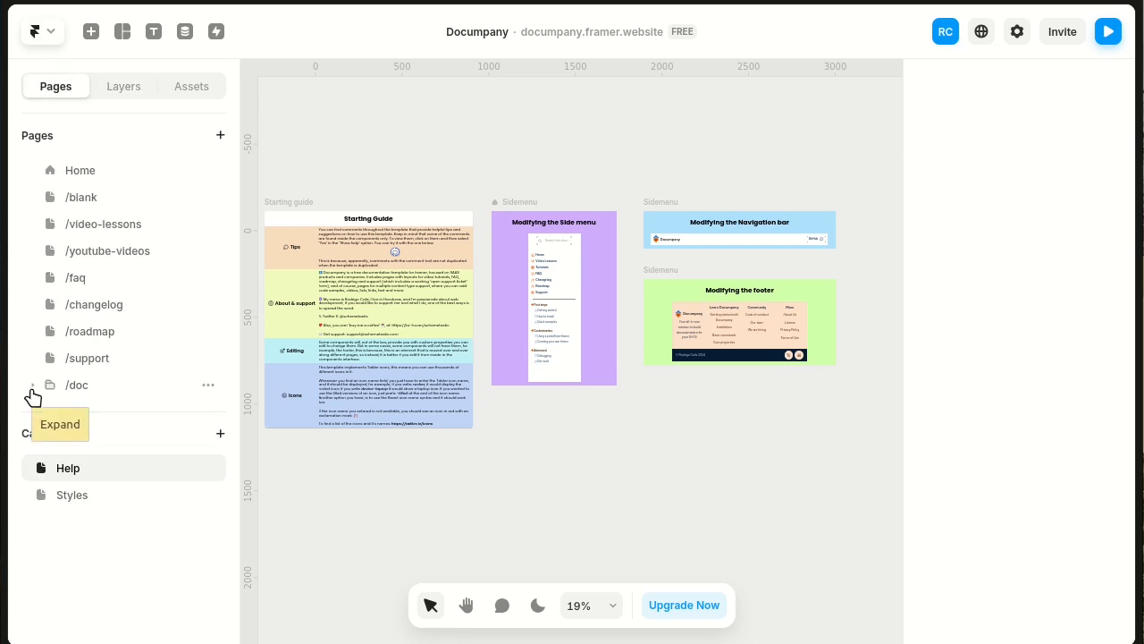
pyautogui.click(33, 386)
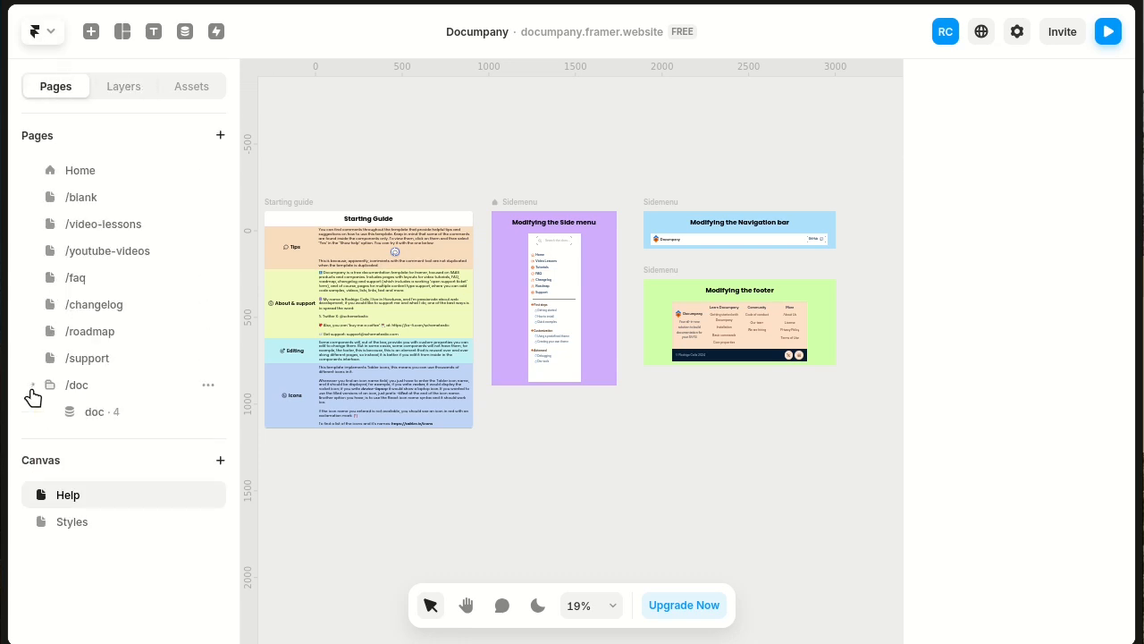
pyautogui.click(98, 412)
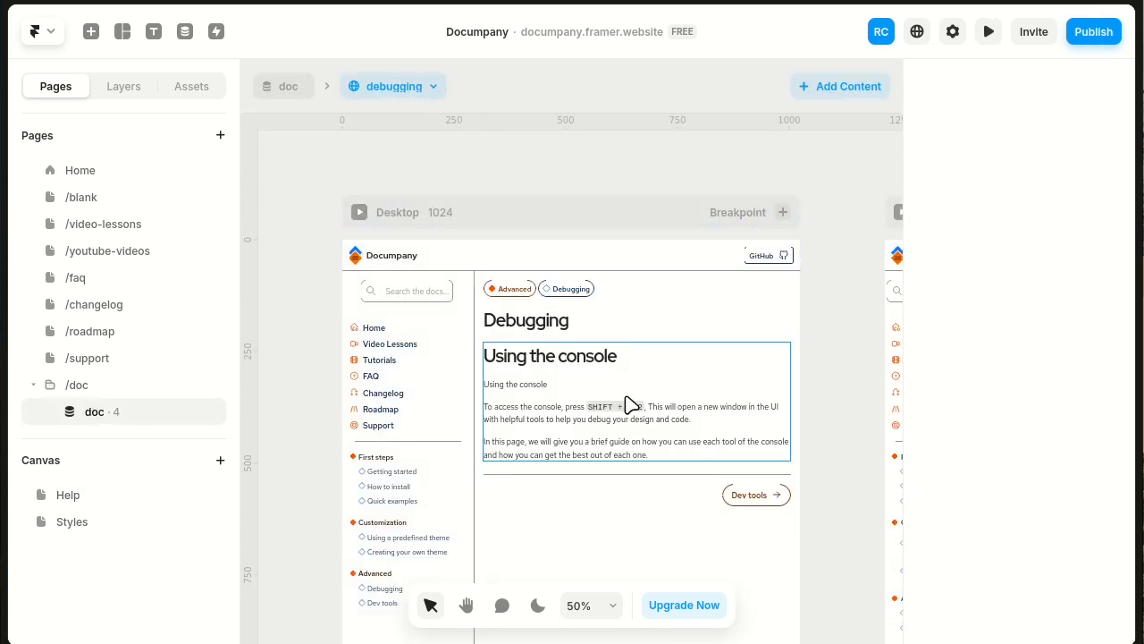
pyautogui.scroll(-1, 824, 456)
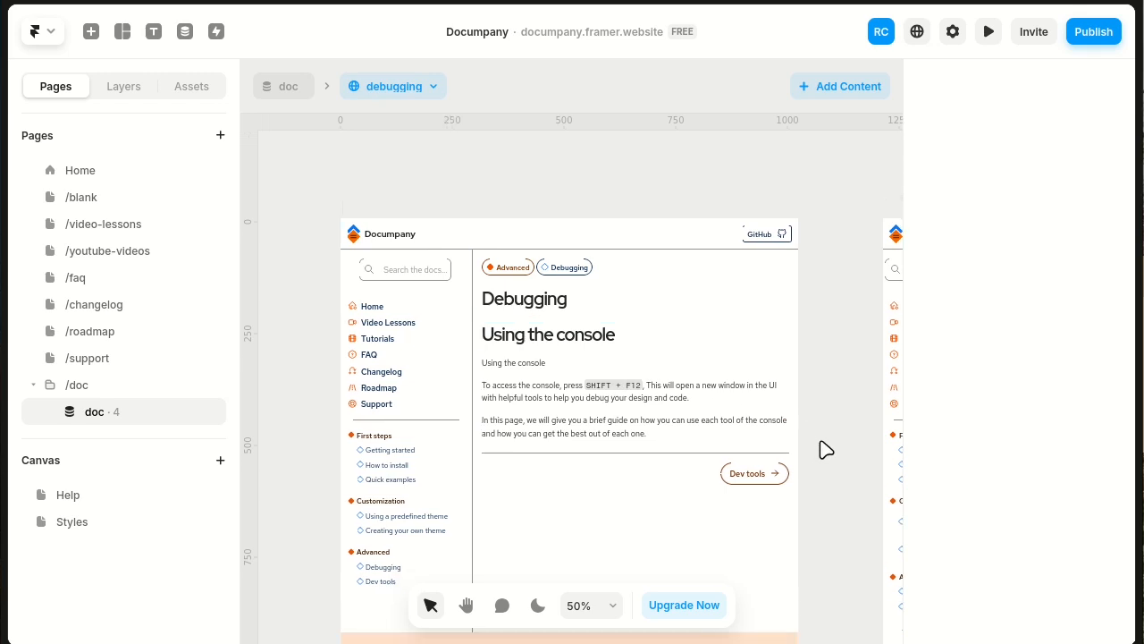
pyautogui.scroll(-4, 824, 449)
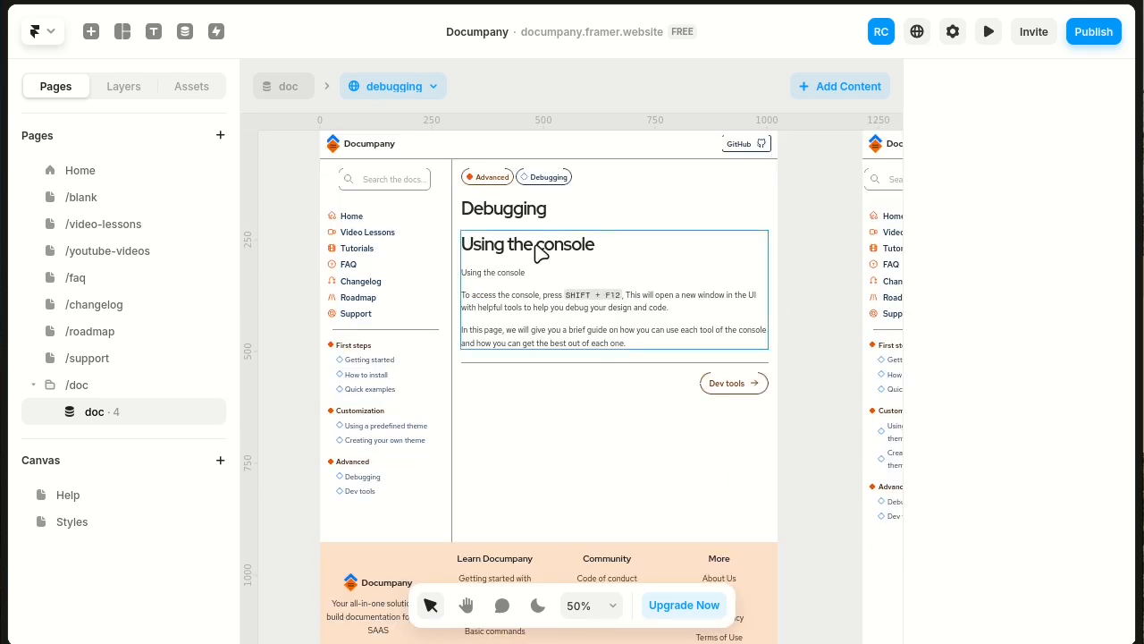
pyautogui.keyDown('ctrl'); pyautogui.scroll(5, 537, 250); pyautogui.keyUp('ctrl')
pyautogui.scroll(3, 493, 225)
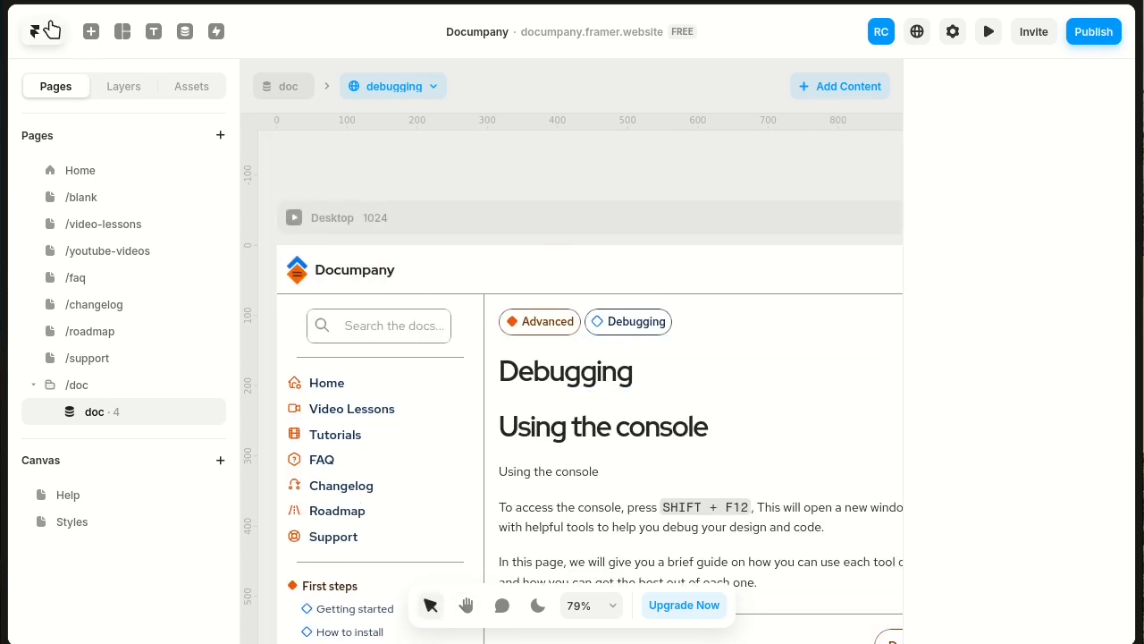
# Reopen the Debugging item in the CMS, change the "Using the console" heading to Heading 2, and return to the page canvas
pyautogui.moveTo(173, 421)
pyautogui.click(204, 414)
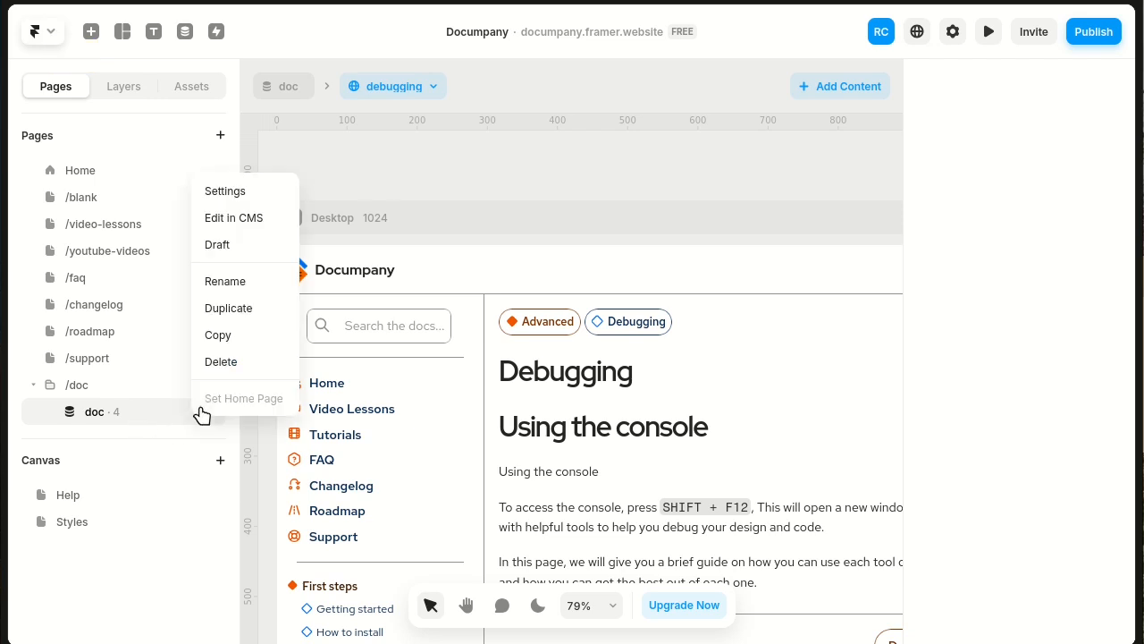
pyautogui.click(261, 220)
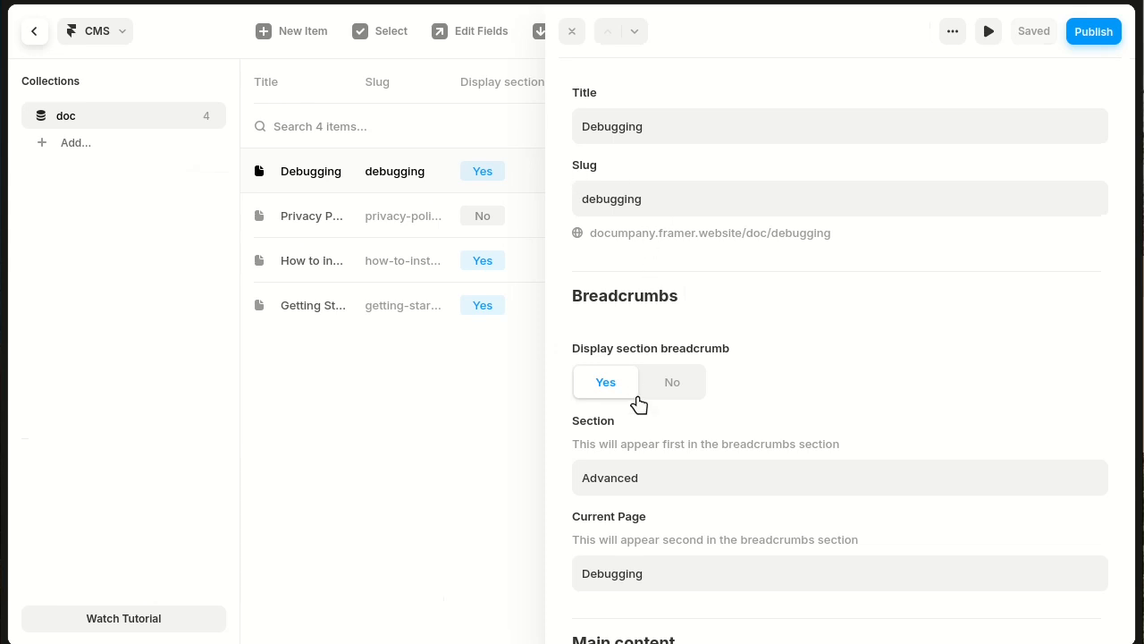
pyautogui.scroll(-4, 641, 411)
pyautogui.click(603, 465)
pyautogui.press('Left')
pyautogui.write('#')
pyautogui.press('BackSpace')
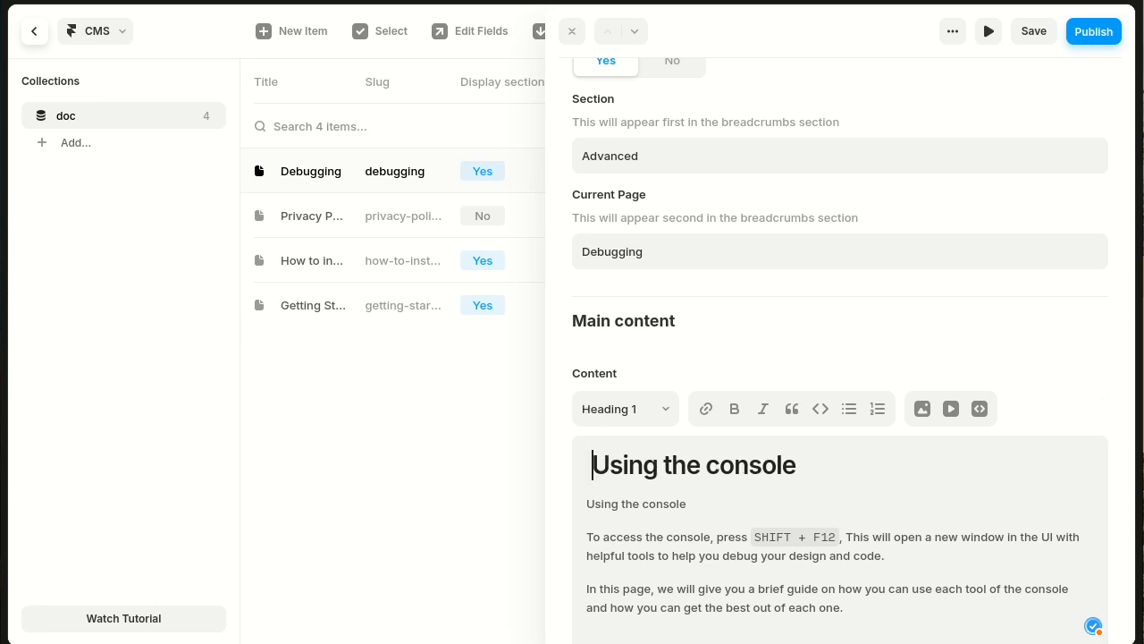
pyautogui.write('##')
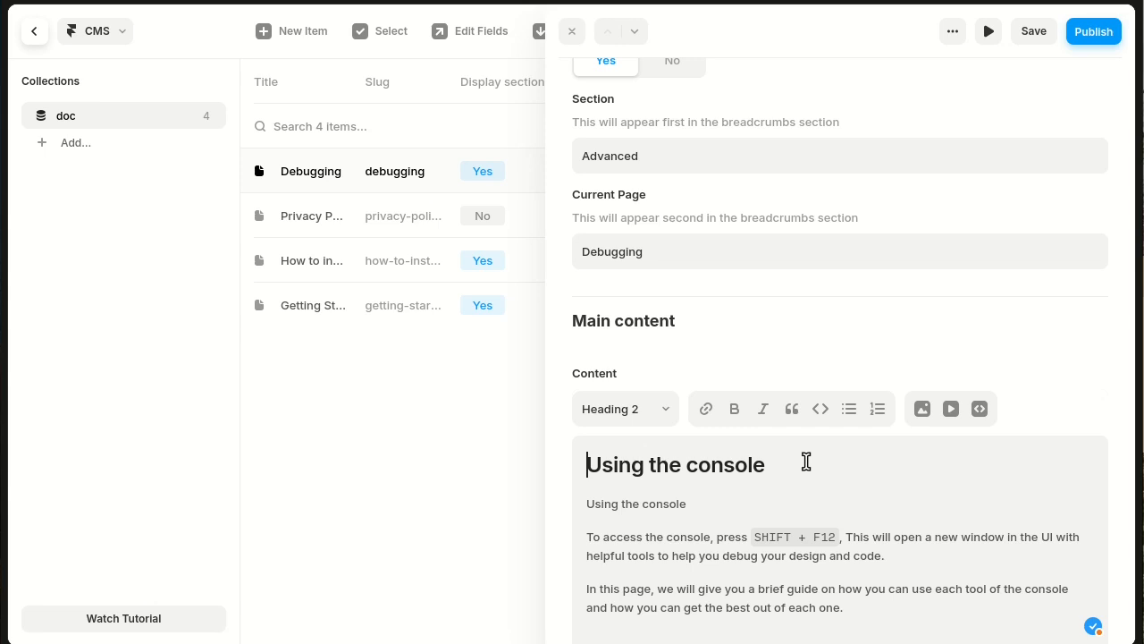
pyautogui.click(34, 32)
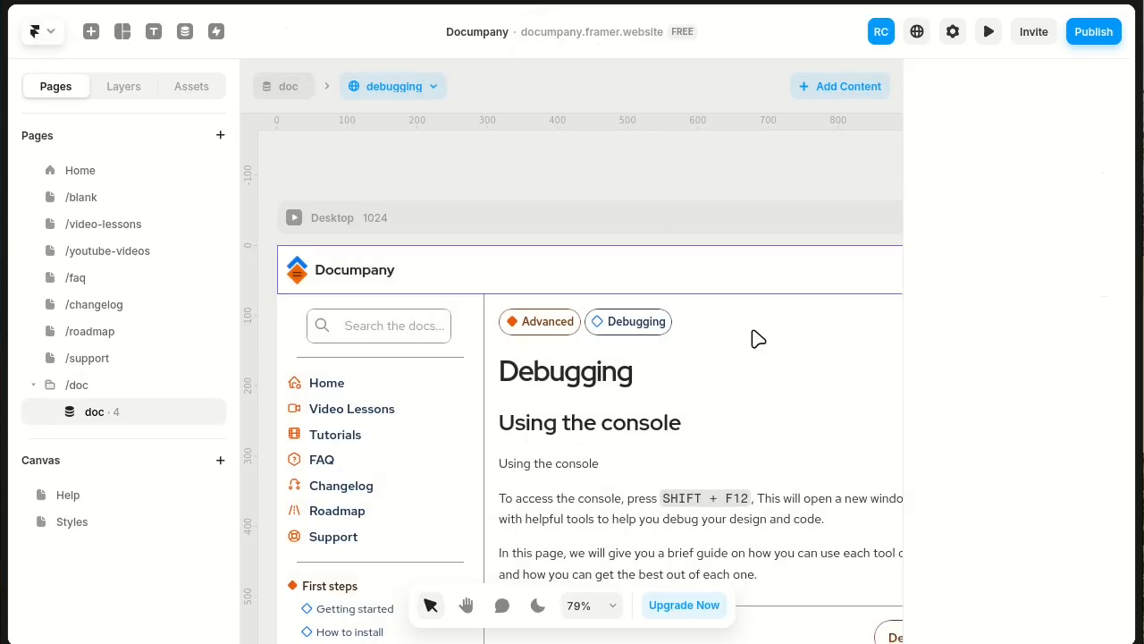
pyautogui.scroll(-1, 759, 339)
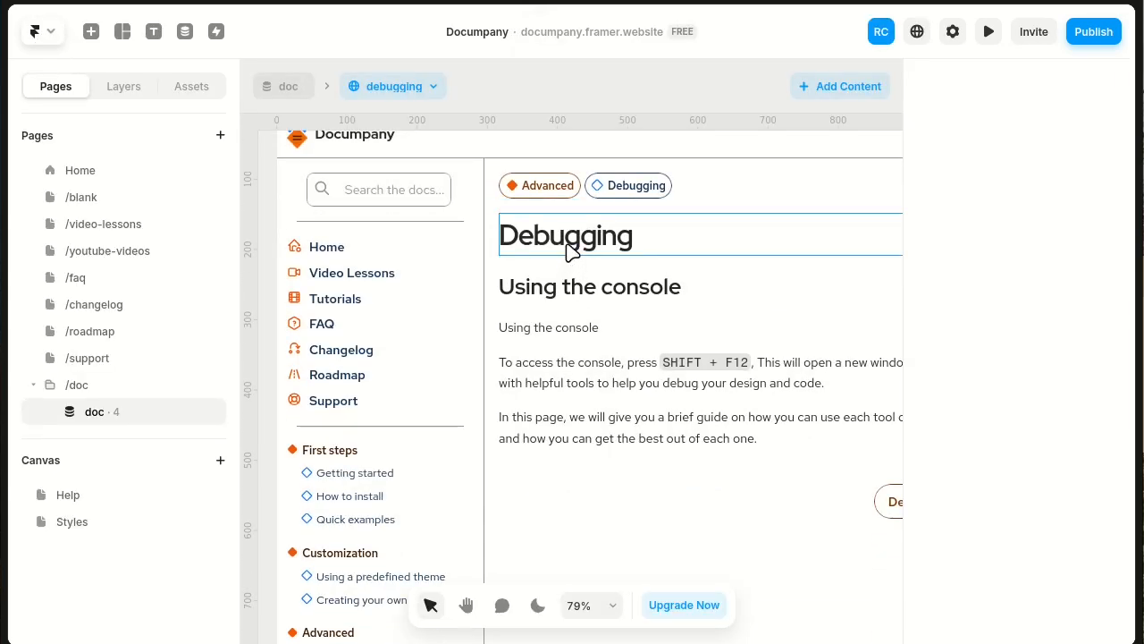
# Inspect the breadcrumb row above the Debugging title on the canvas and open the page's item for editing in the CMS
pyautogui.scroll(-1, 795, 329)
pyautogui.moveTo(830, 349); pyautogui.dragTo(677, 360)
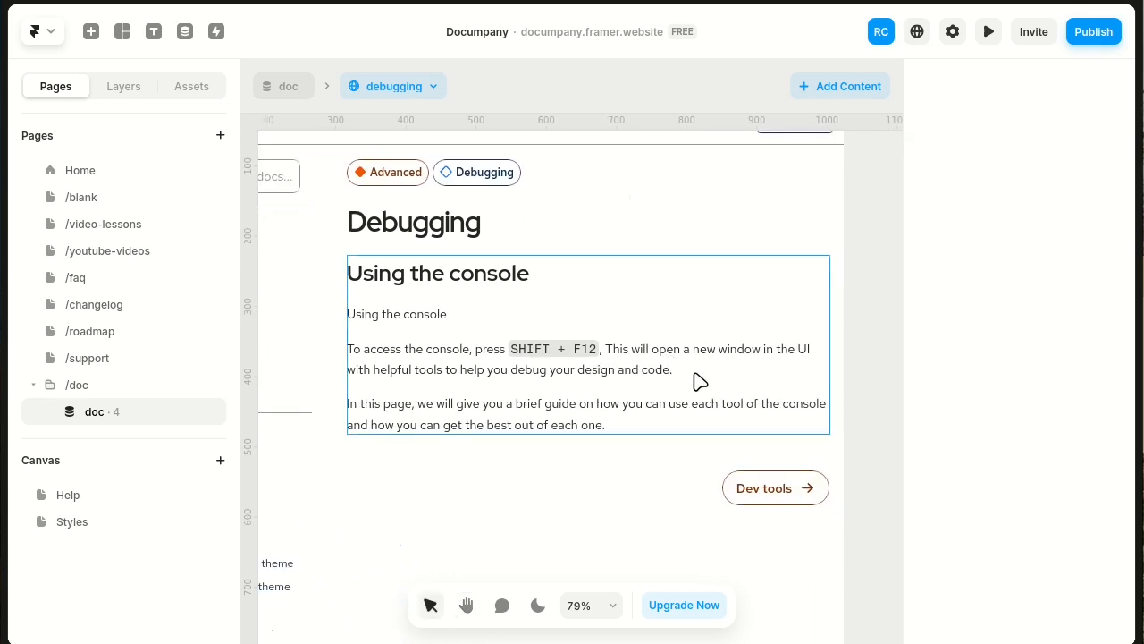
pyautogui.click(548, 180)
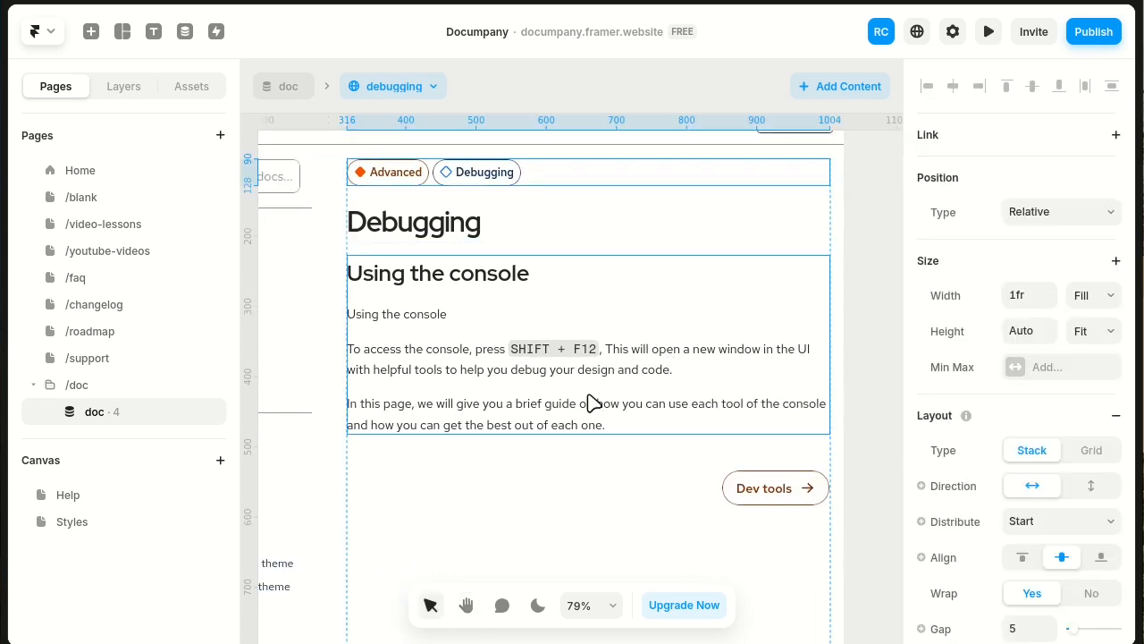
pyautogui.moveTo(186, 411)
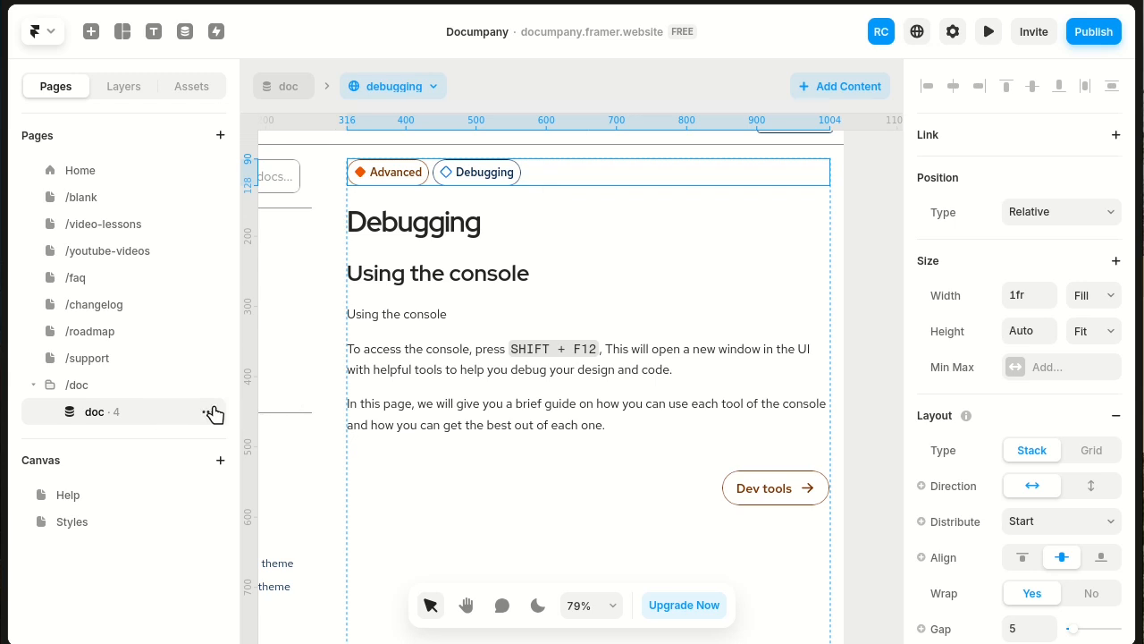
pyautogui.click(426, 86)
pyautogui.click(490, 81)
pyautogui.click(218, 415)
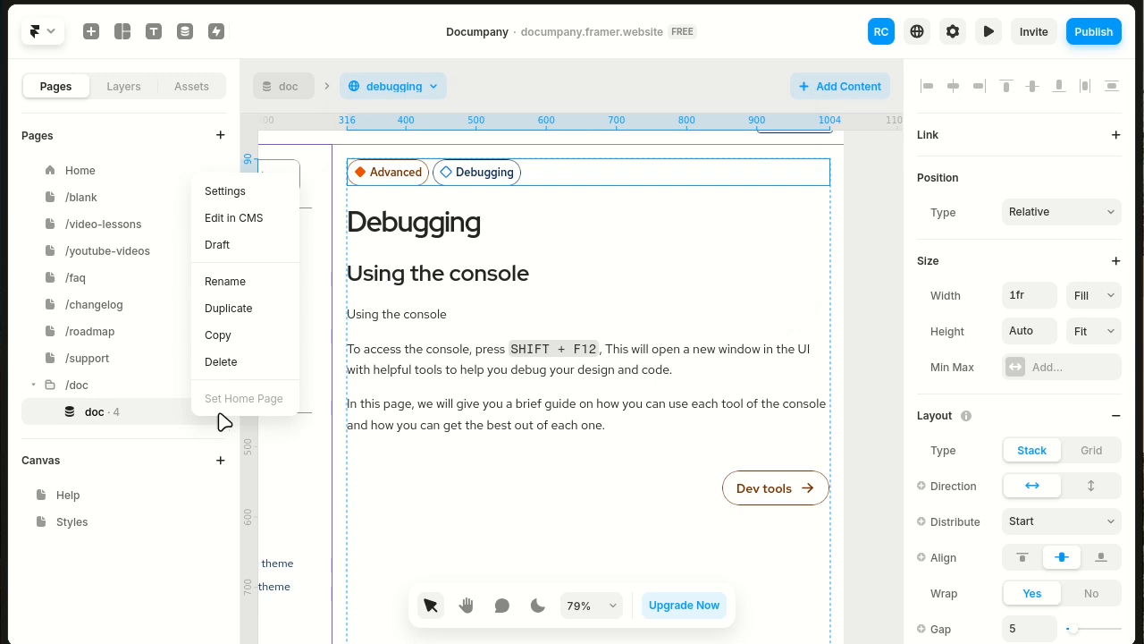
pyautogui.click(244, 220)
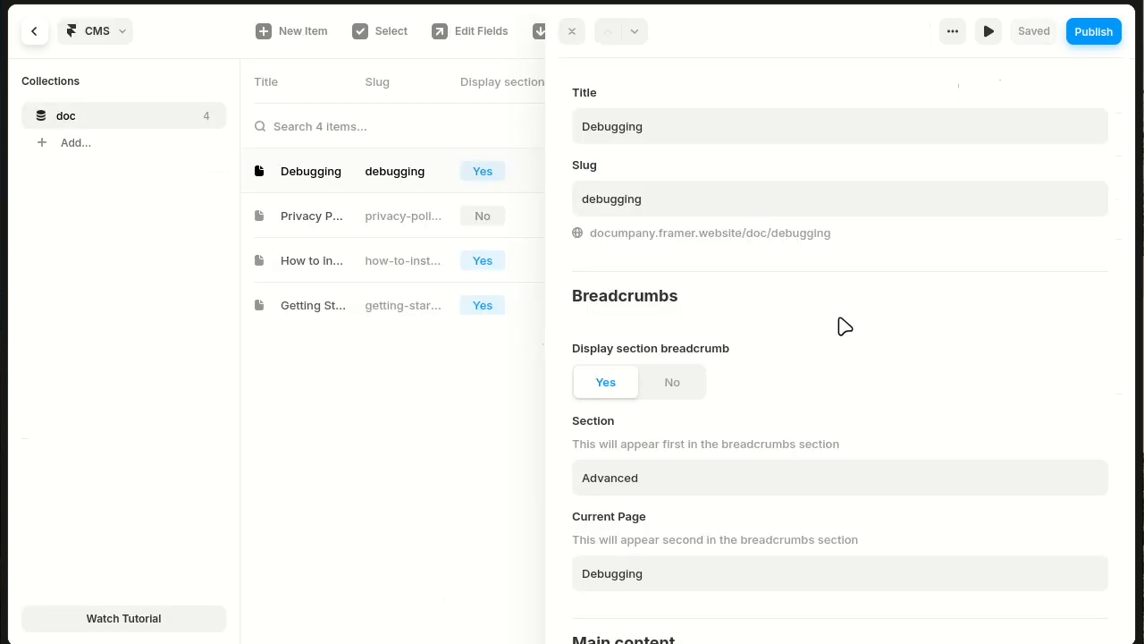
# Set the Debugging item's section breadcrumb display to No and return to the page canvas
pyautogui.scroll(-2, 844, 326)
pyautogui.scroll(-3, 845, 326)
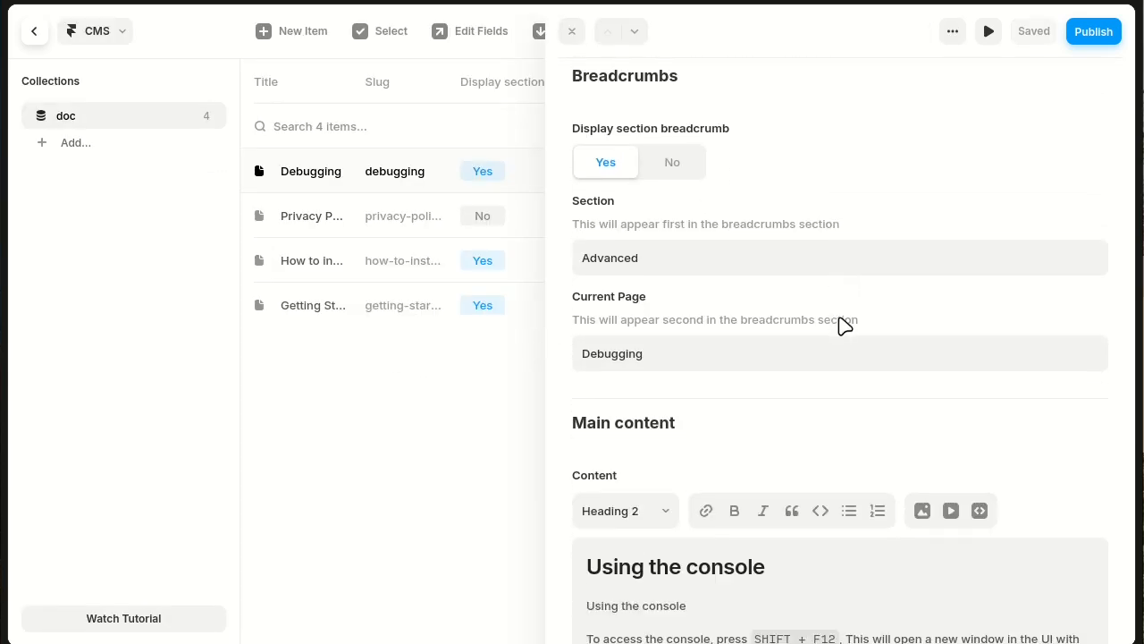
pyautogui.scroll(4, 845, 326)
pyautogui.scroll(1, 844, 326)
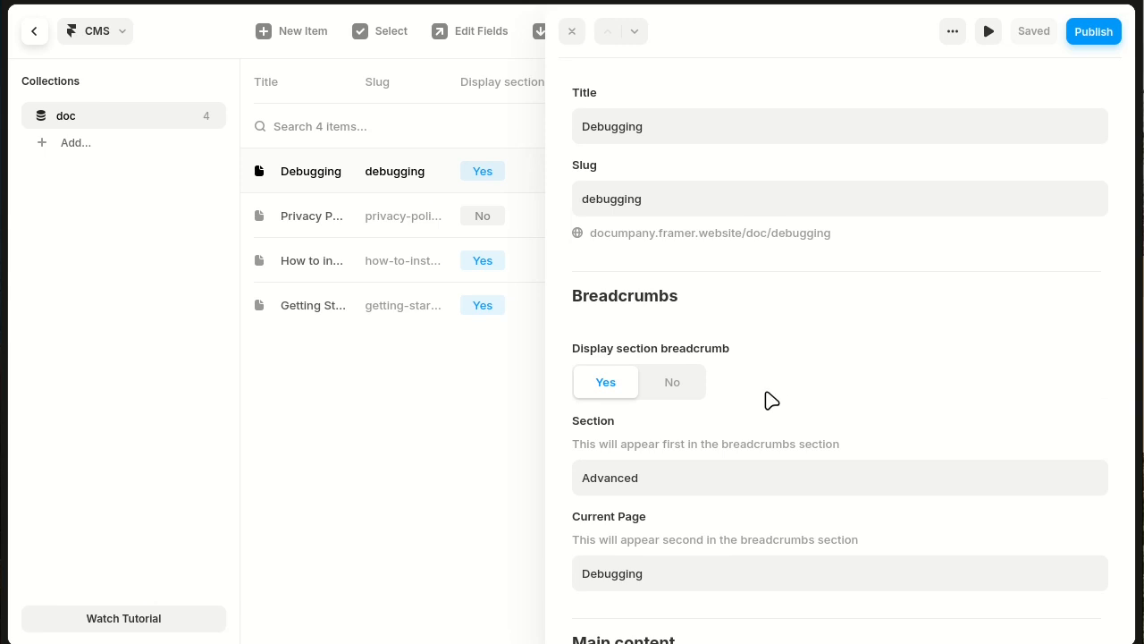
pyautogui.click(659, 383)
pyautogui.click(35, 34)
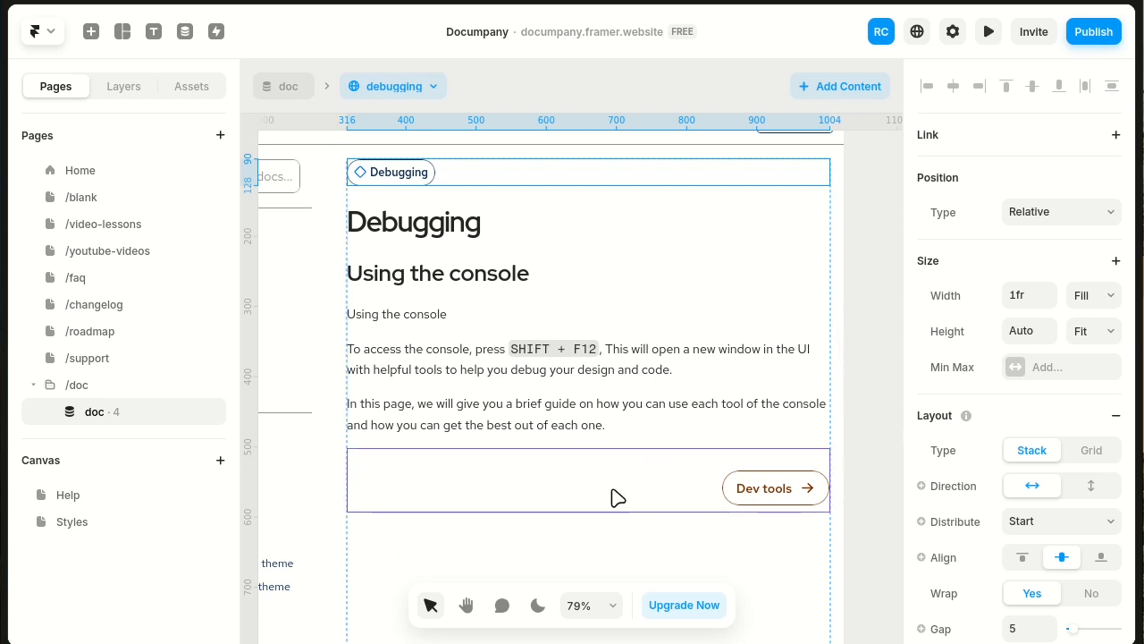
# Reopen the Debugging item in the CMS, set its following link display to No, and return to the page canvas
pyautogui.rightClick(215, 418)
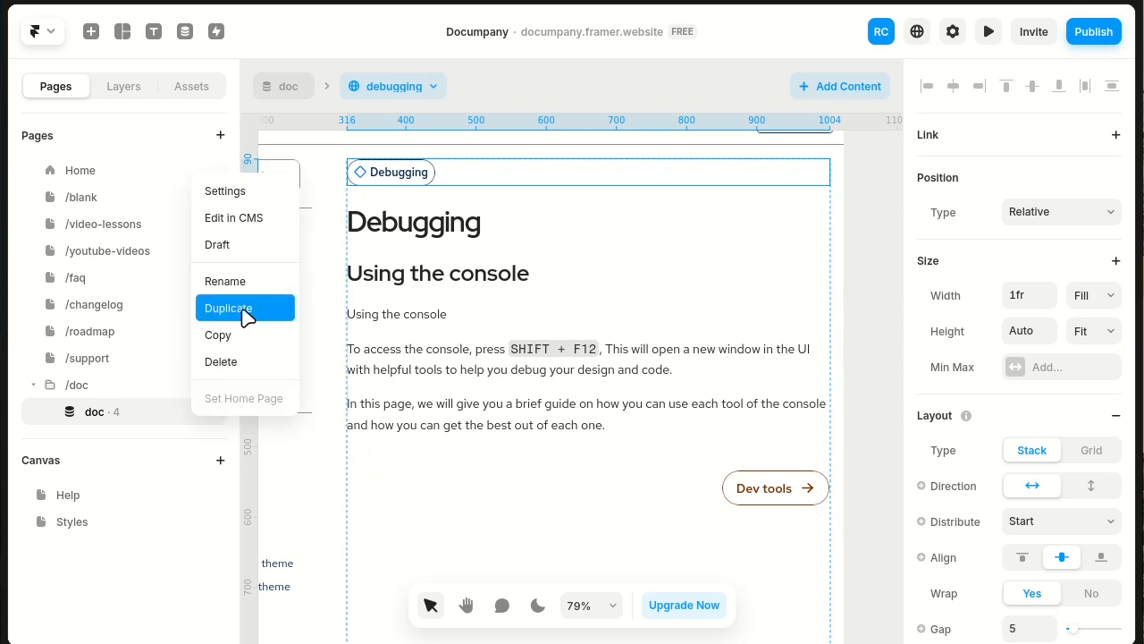
pyautogui.click(250, 217)
pyautogui.scroll(-4, 724, 440)
pyautogui.scroll(-5, 731, 447)
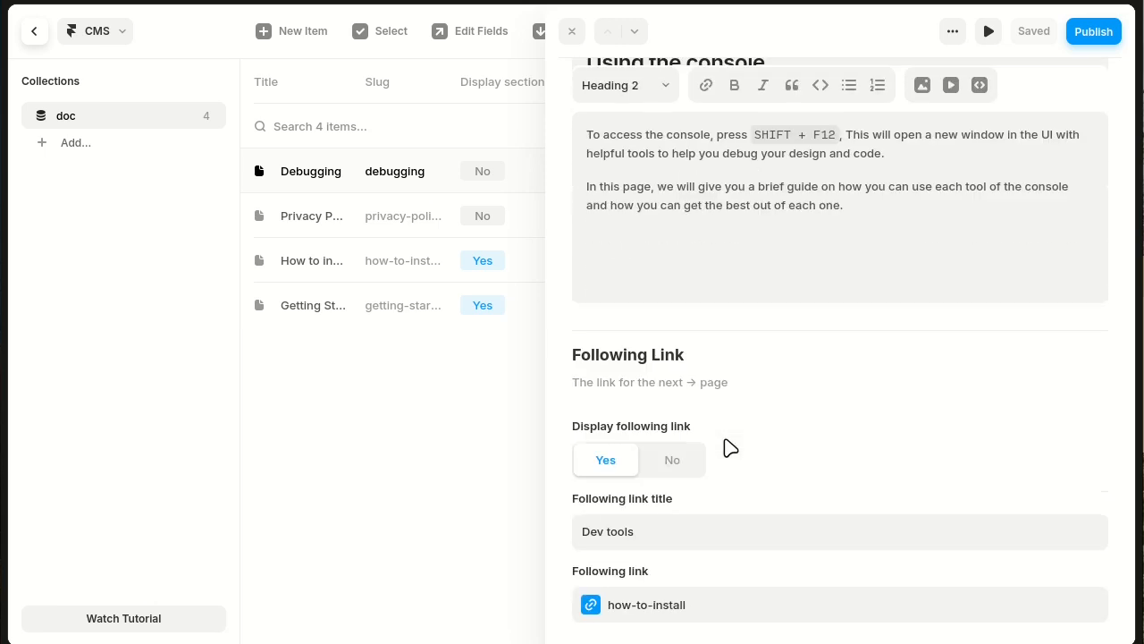
pyautogui.click(664, 458)
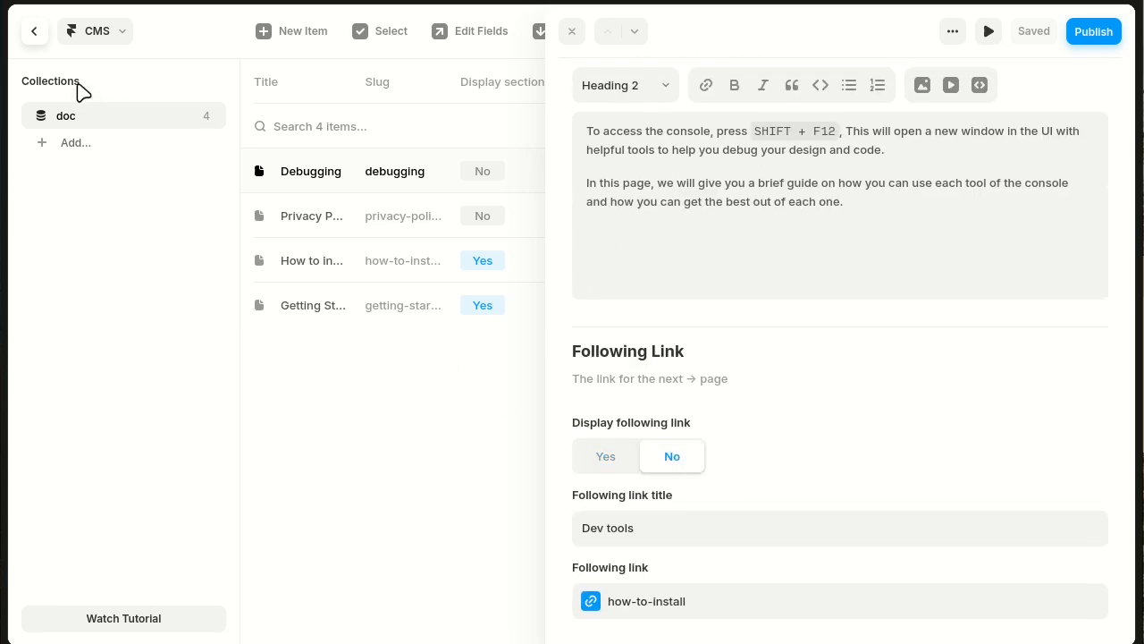
pyautogui.click(34, 31)
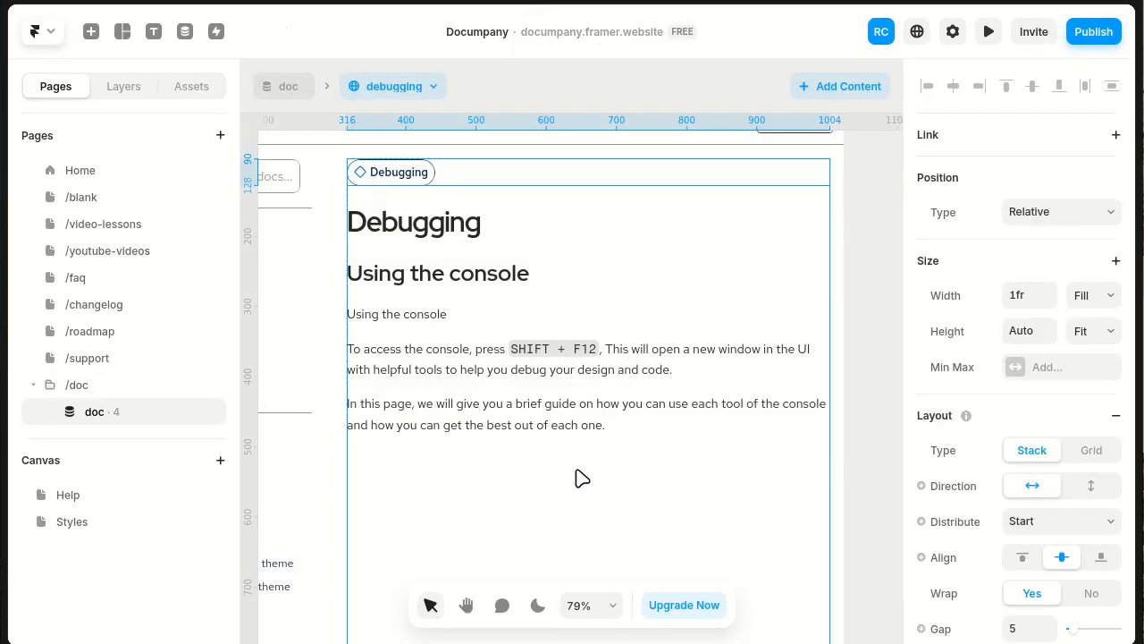
pyautogui.click(867, 468)
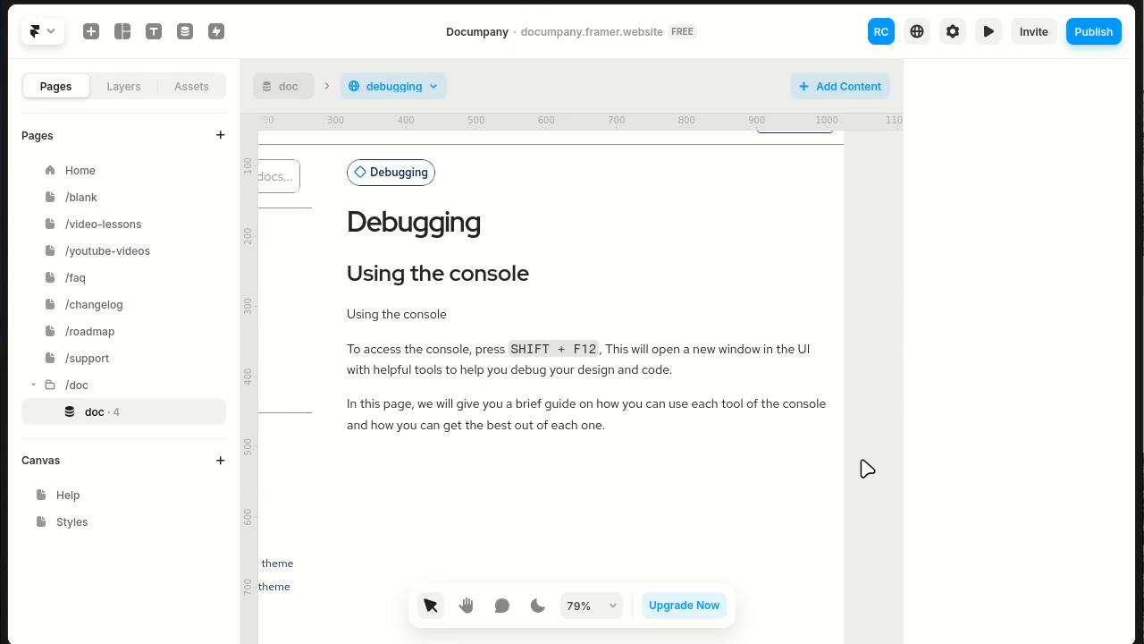